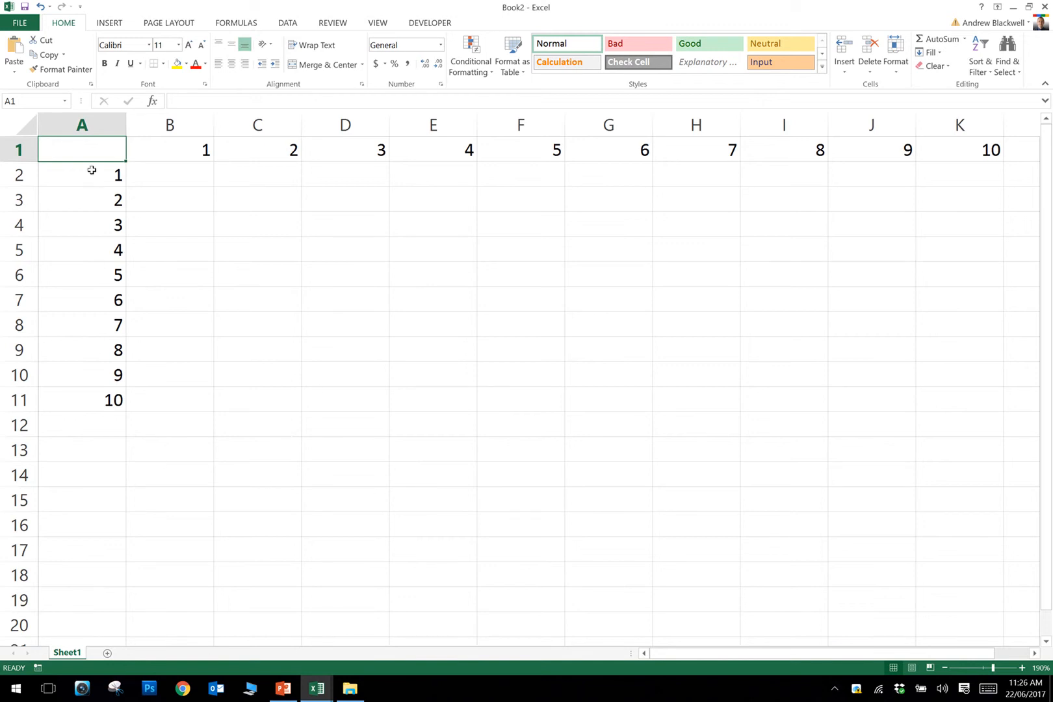
drag(89, 169, 97, 402)
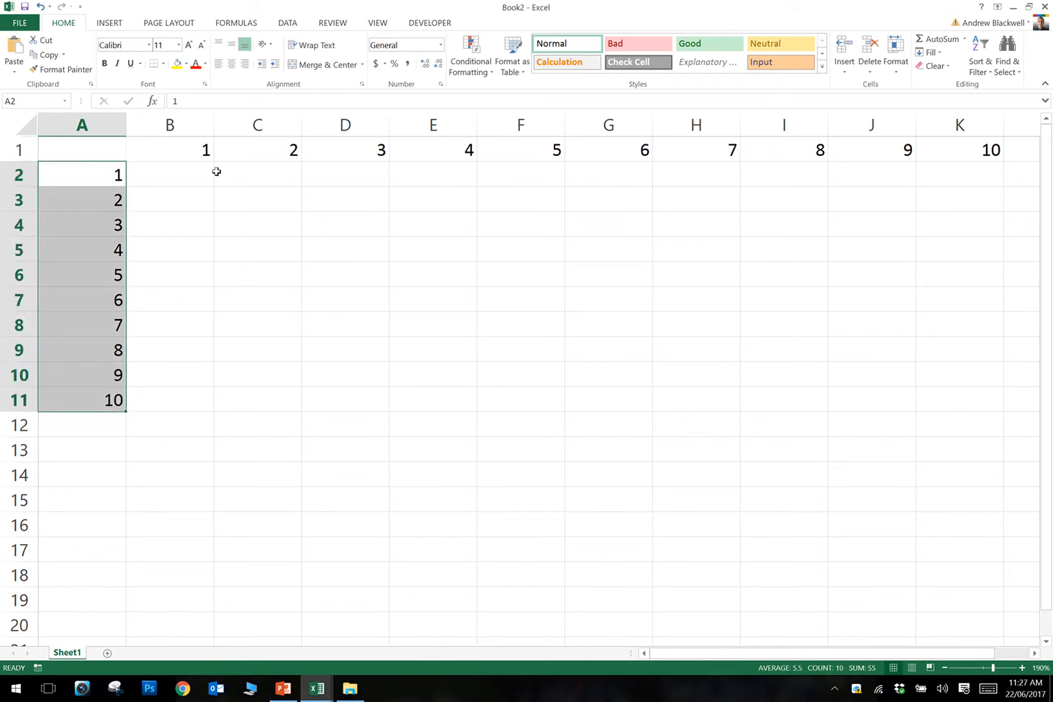
drag(180, 149, 967, 150)
click(388, 386)
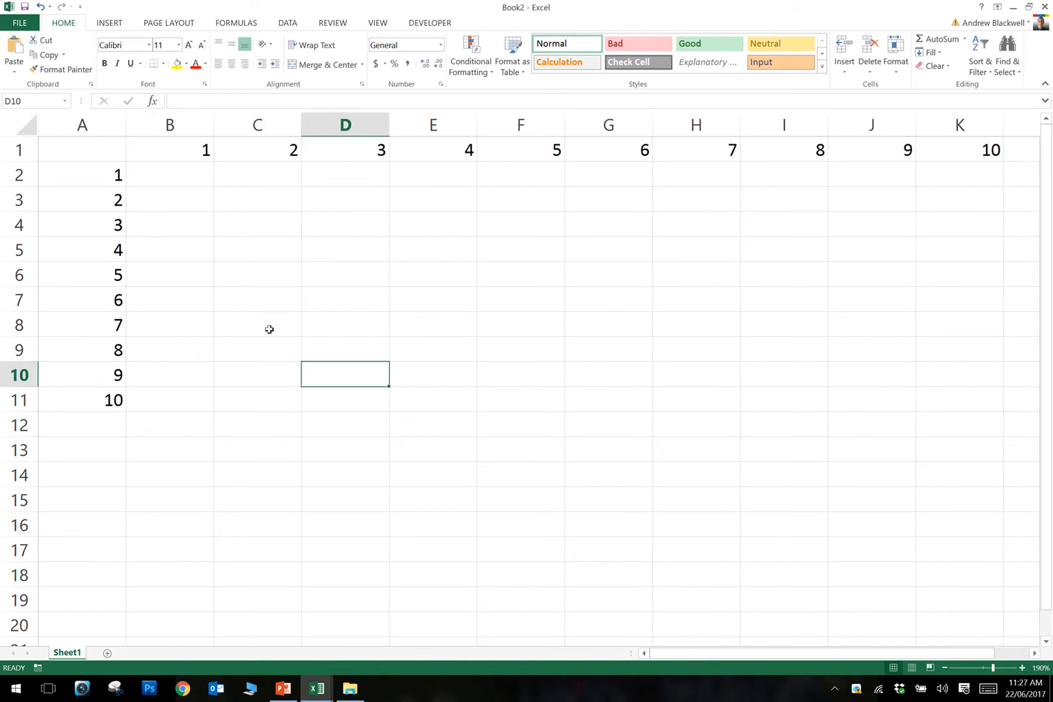
click(163, 150)
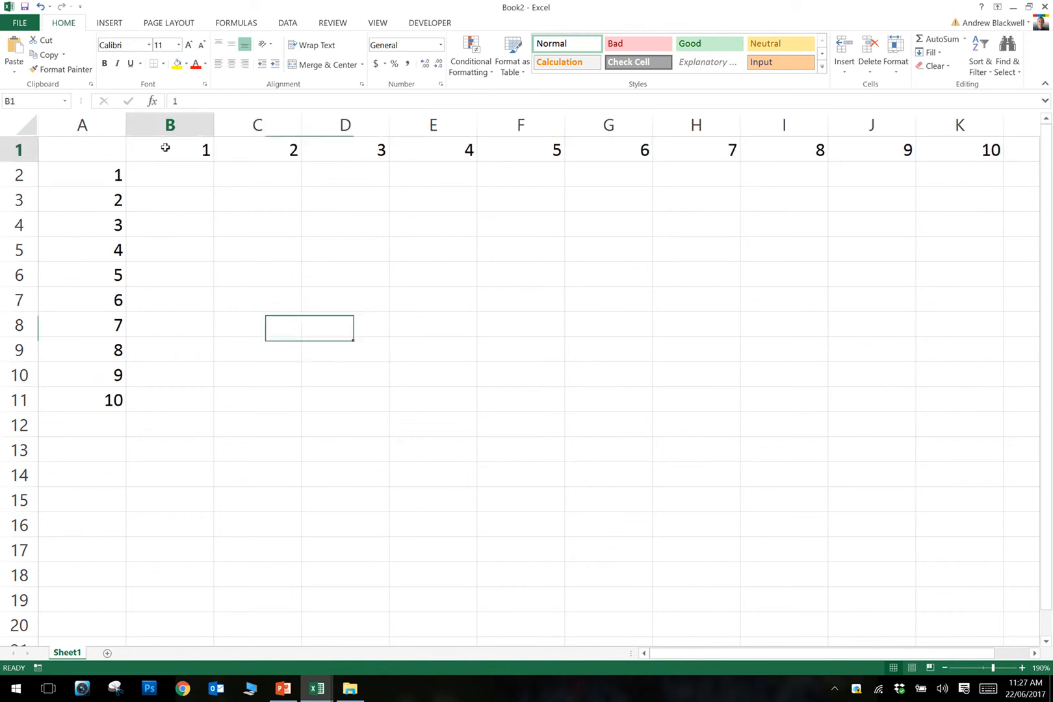
click(91, 180)
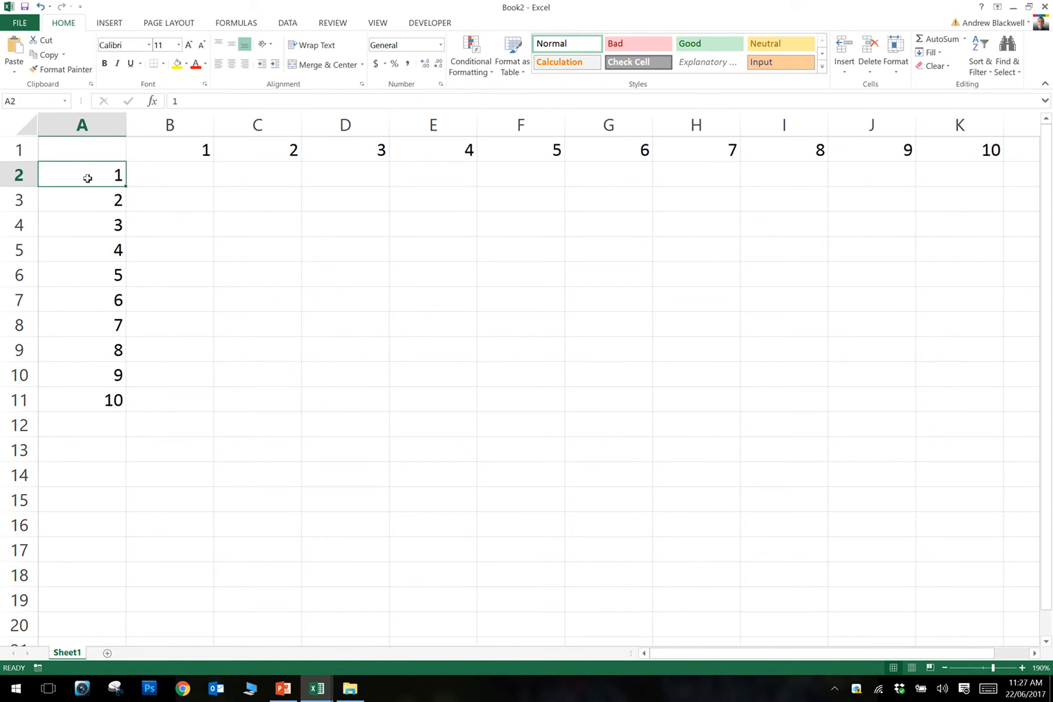
Enter the formula =B1*A2 in cell B2 to multiply the column header by the row header
click(169, 176)
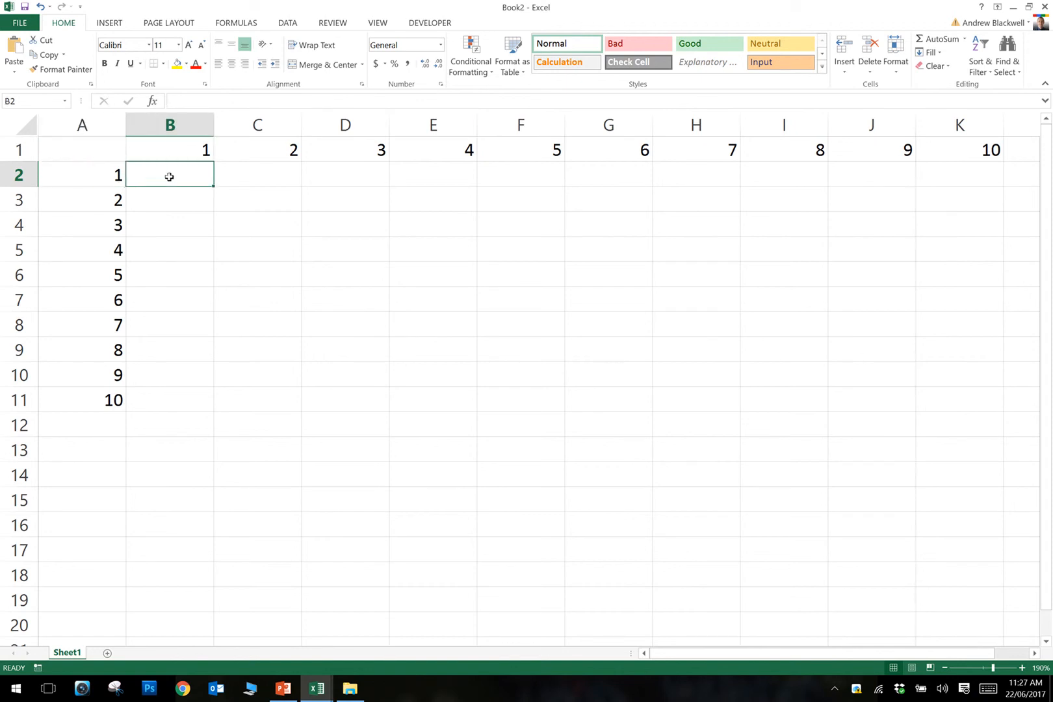
text(=)
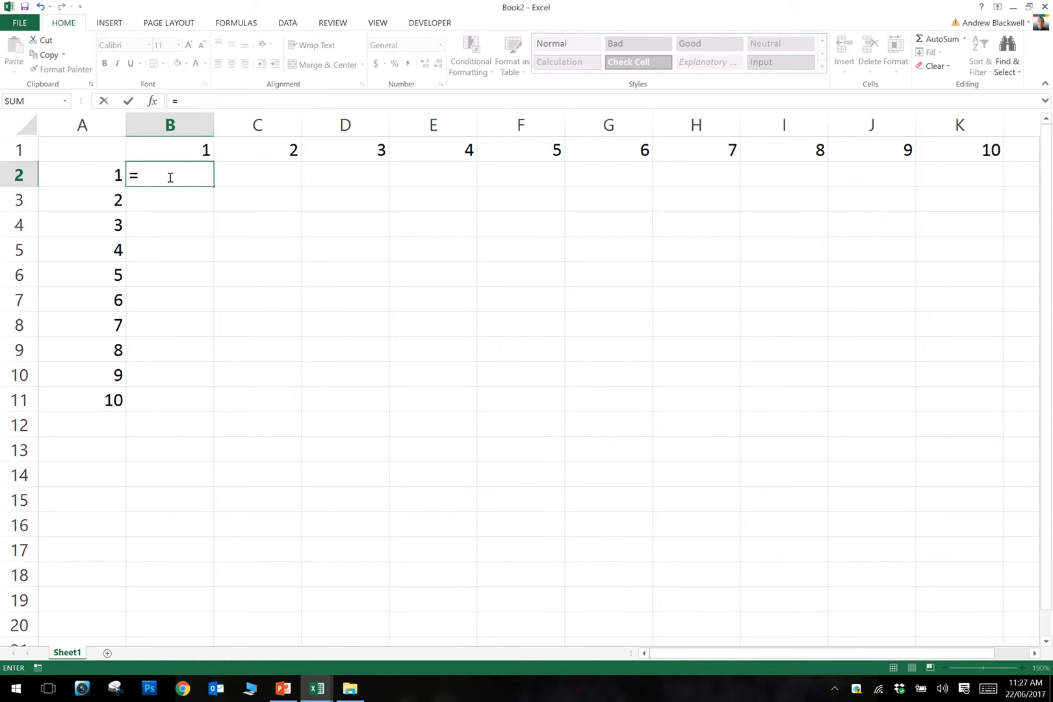
click(174, 148)
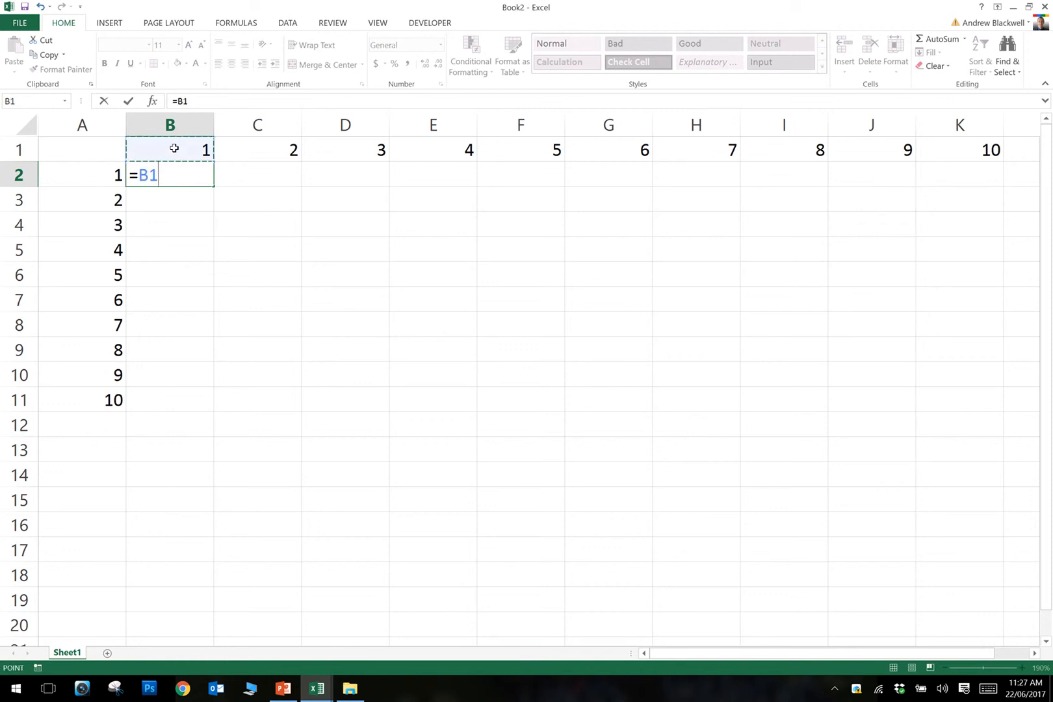
text(*)
click(84, 176)
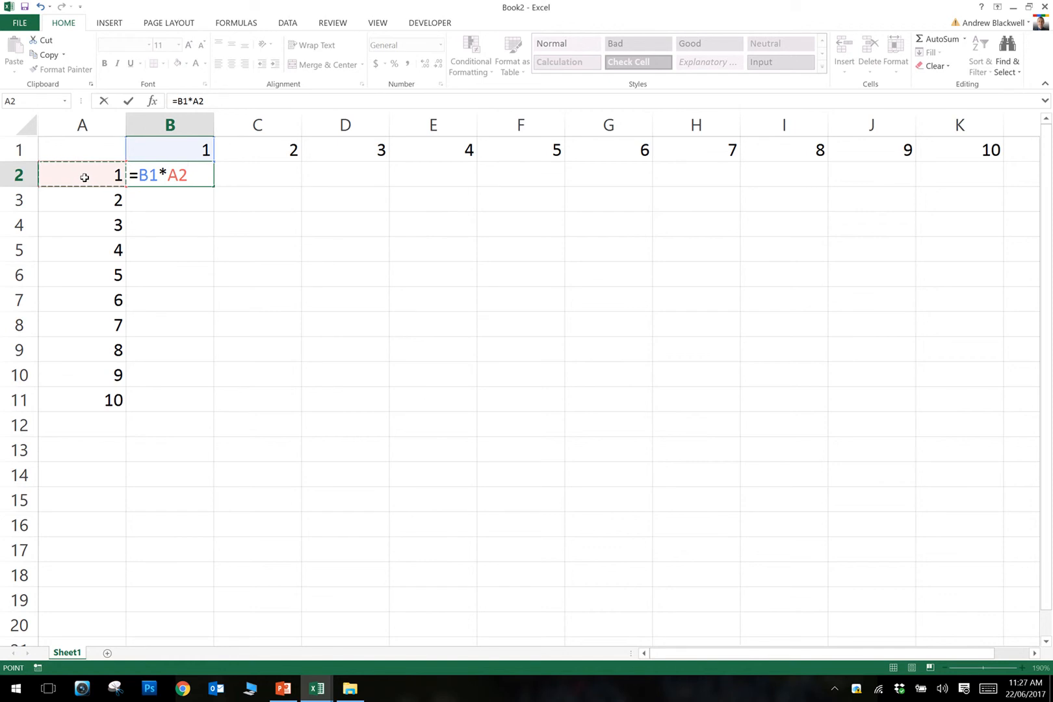
key(Return)
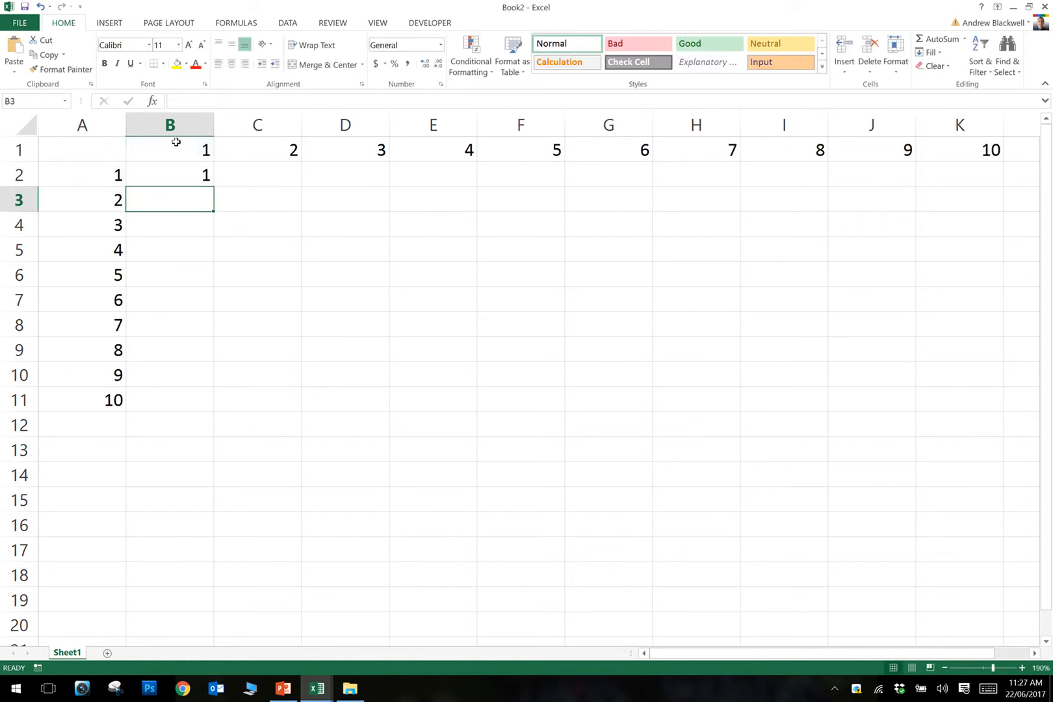
Fill the formula in B2 down to B11
click(152, 178)
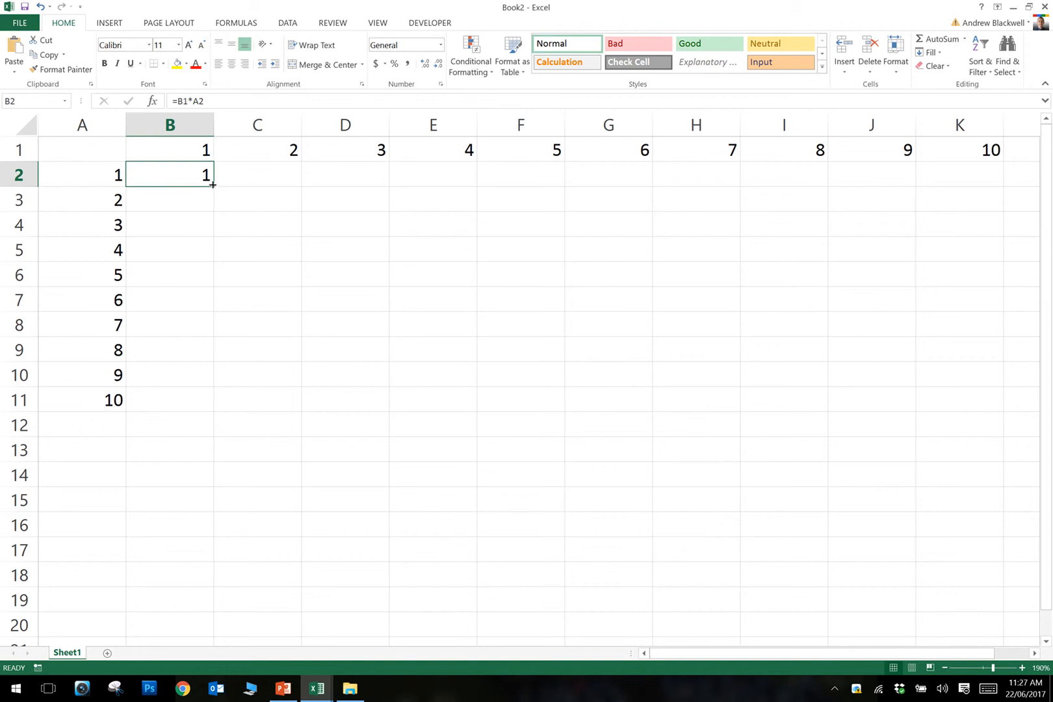
drag(213, 186, 215, 408)
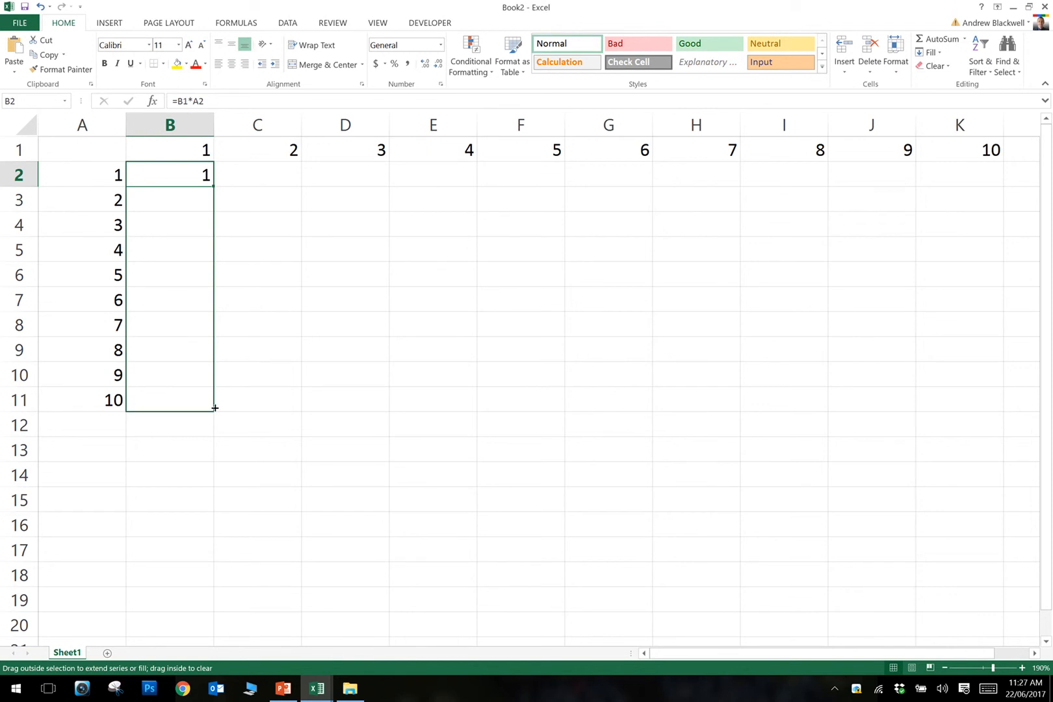
drag(215, 408, 215, 407)
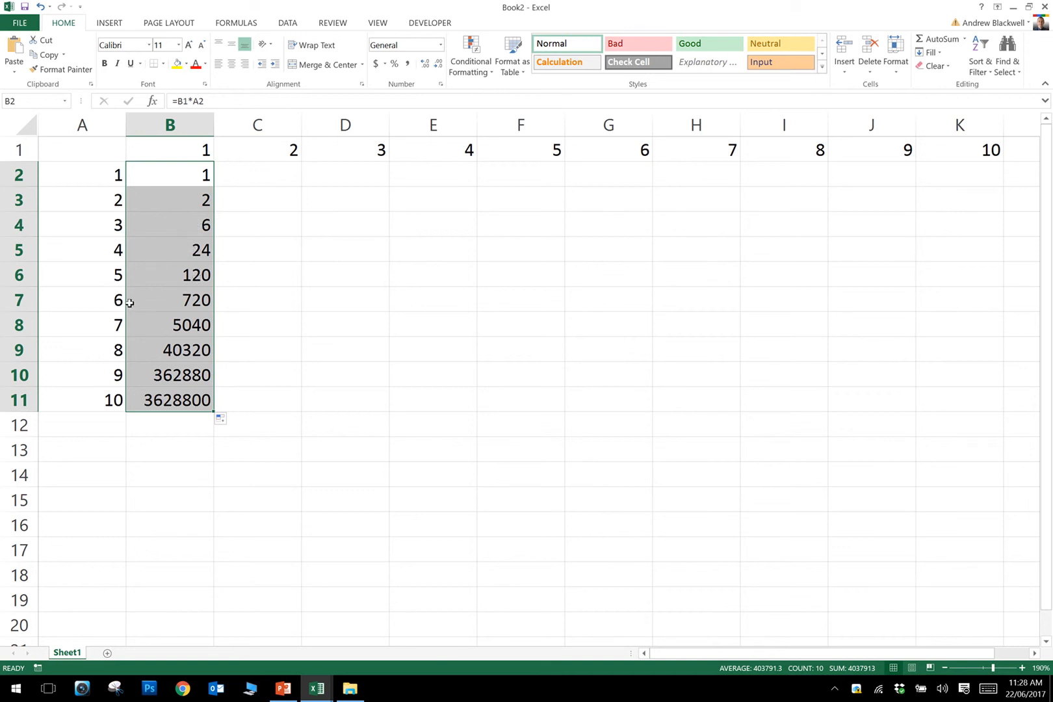
Lock the row reference to the column header in B2's formula, making it =B$1*A2
click(157, 175)
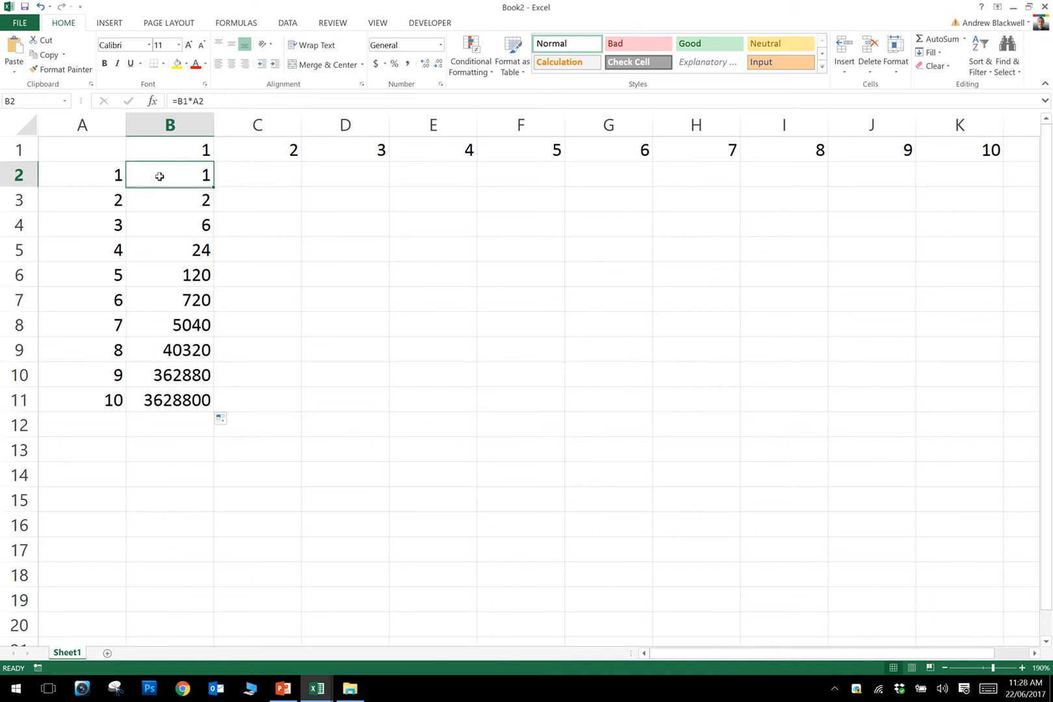
click(187, 100)
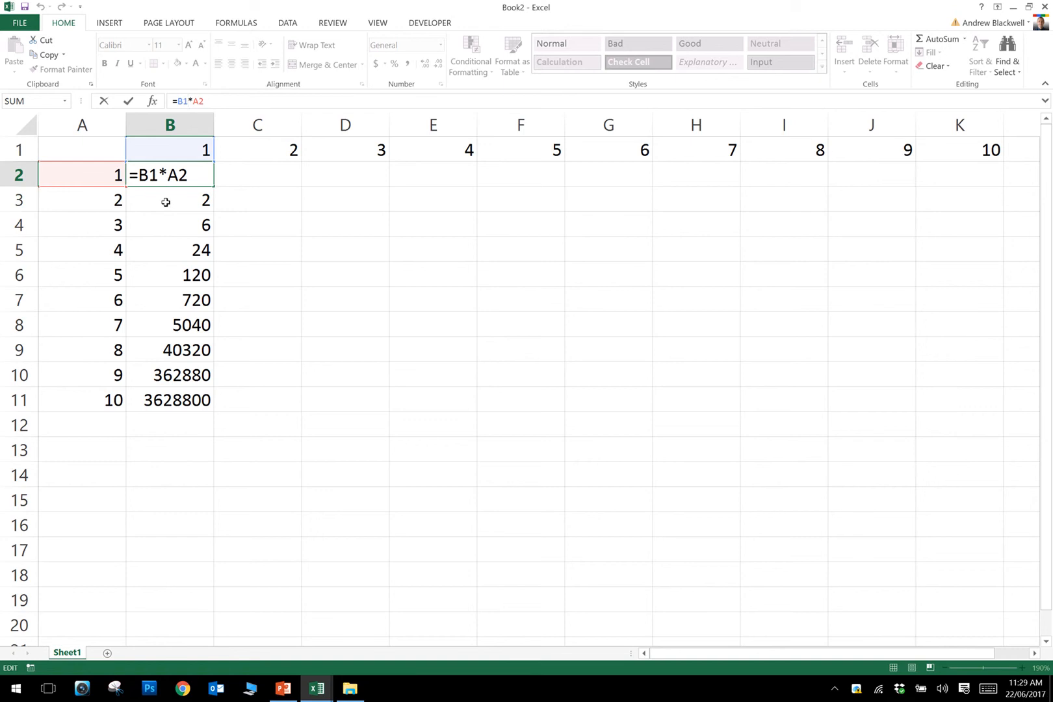
click(148, 174)
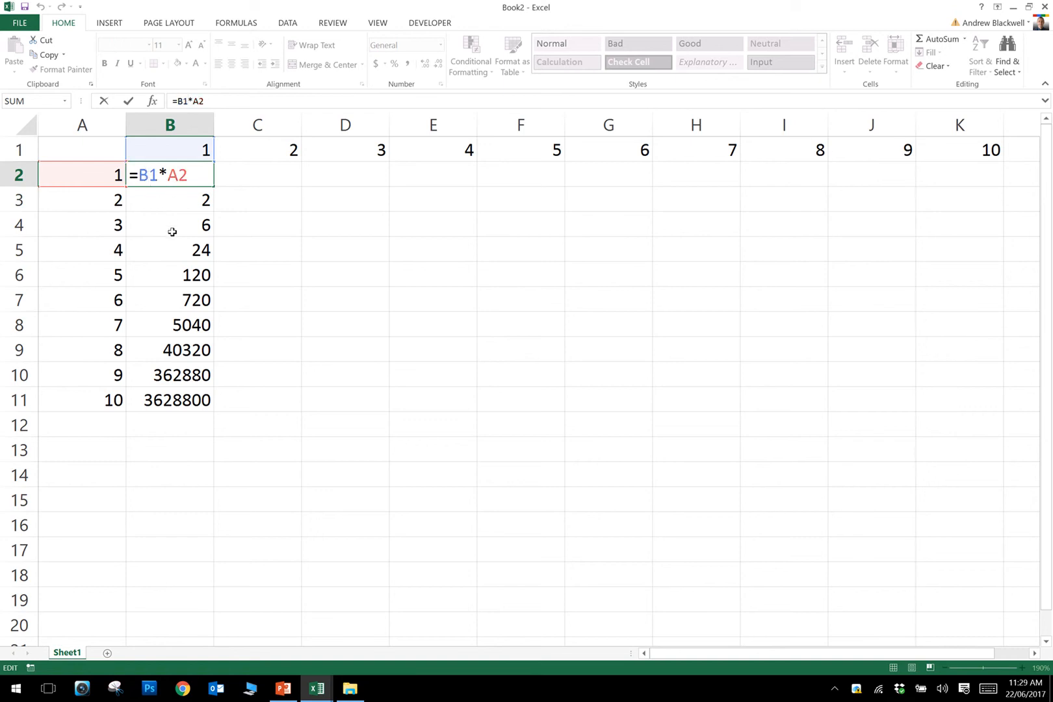
text($)
key(Return)
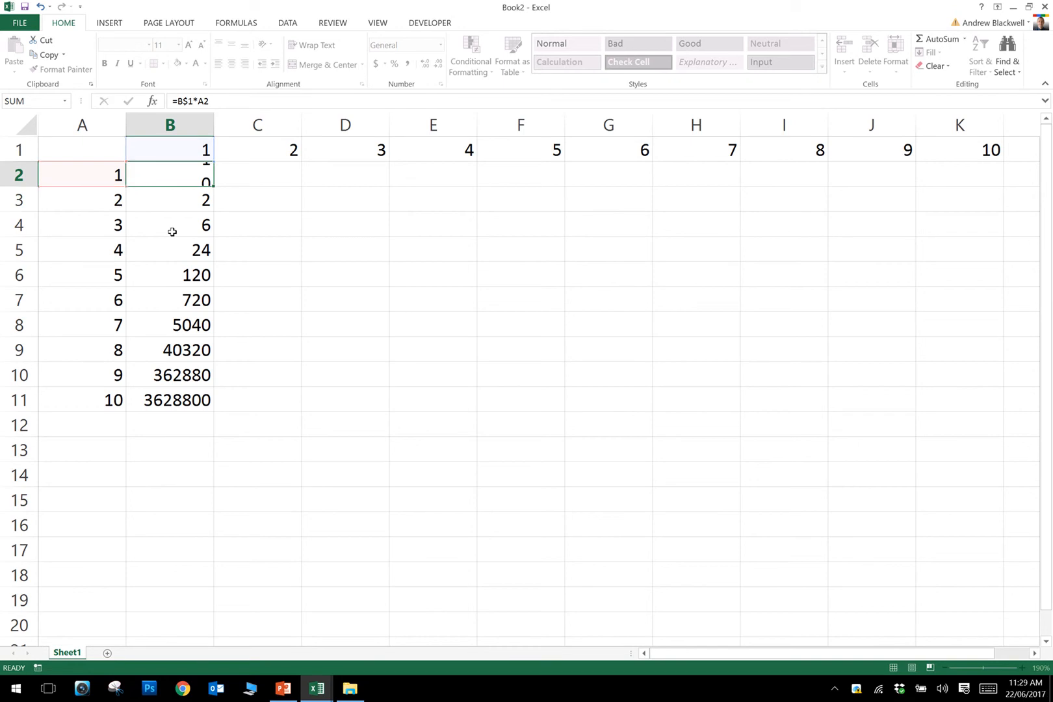
Try filling the row-locked formula in B2 down to row 11 and across to column K
click(150, 174)
drag(214, 186, 214, 406)
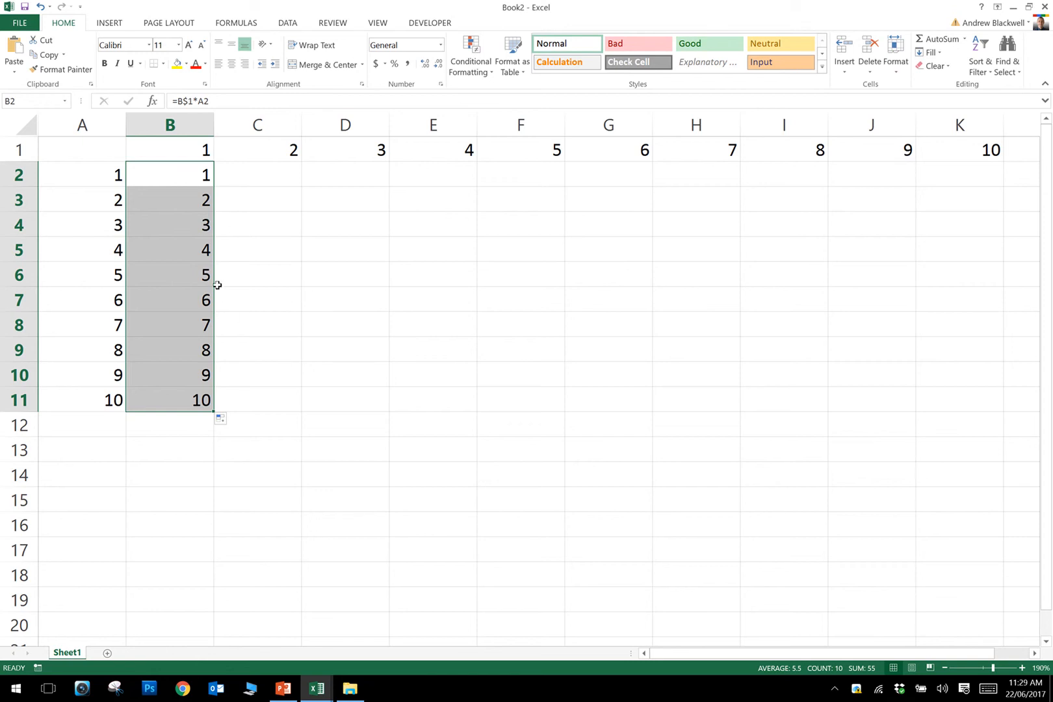
drag(214, 411, 962, 426)
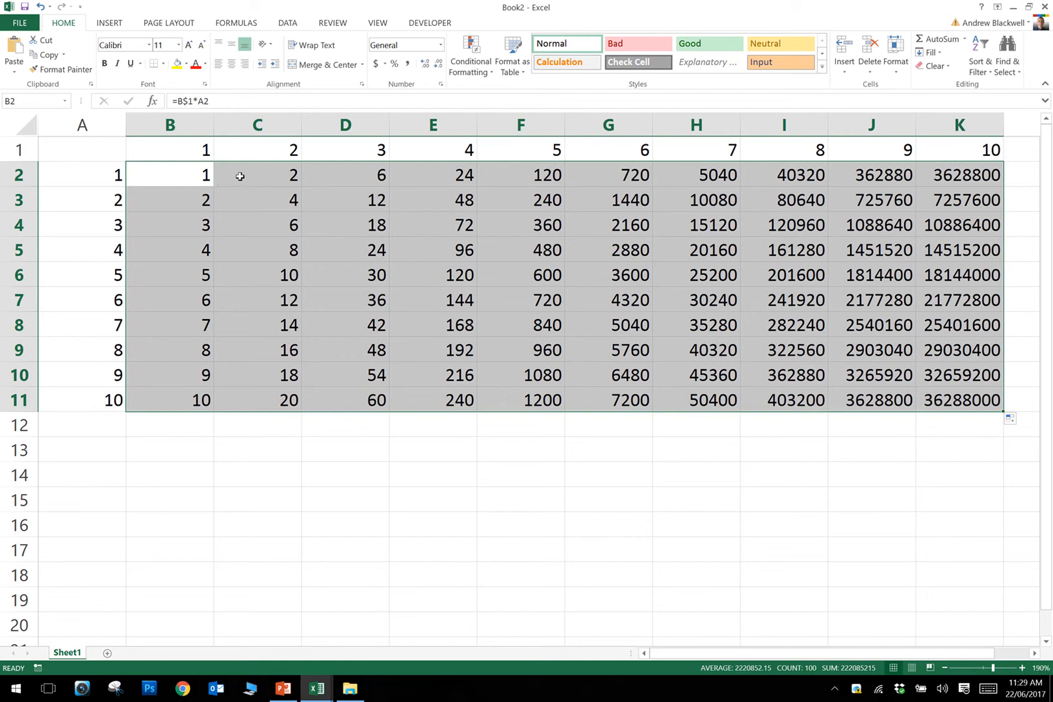
Check the filled formulas in D2 and C2, and lock column A in B2's formula, making it =B$1*$A2
click(361, 175)
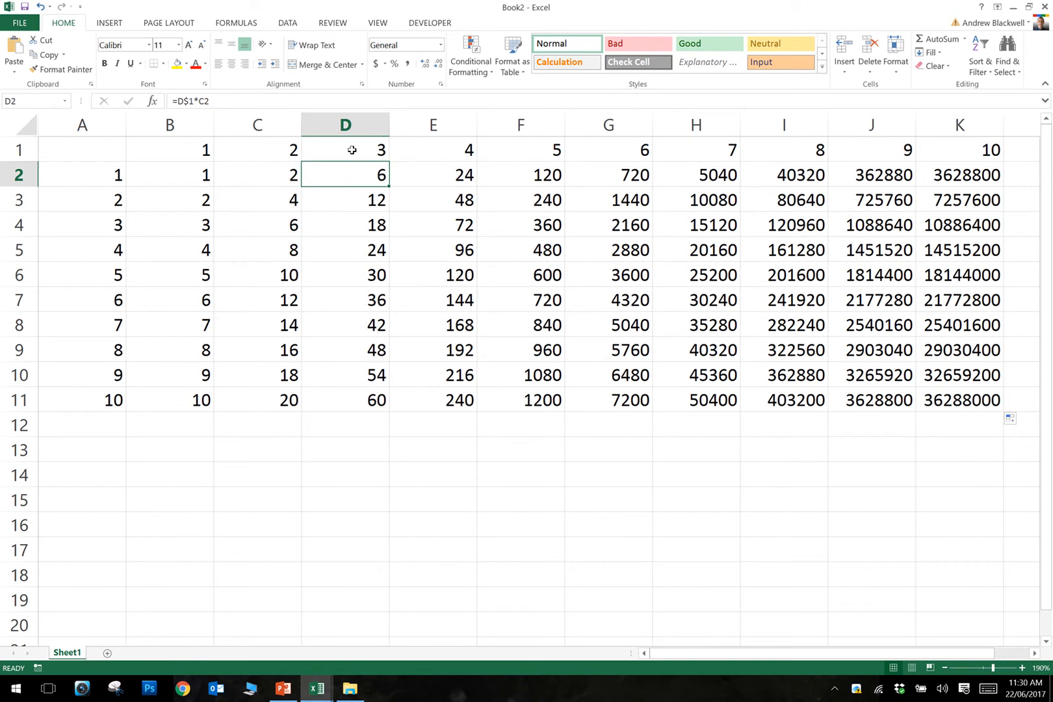
click(262, 178)
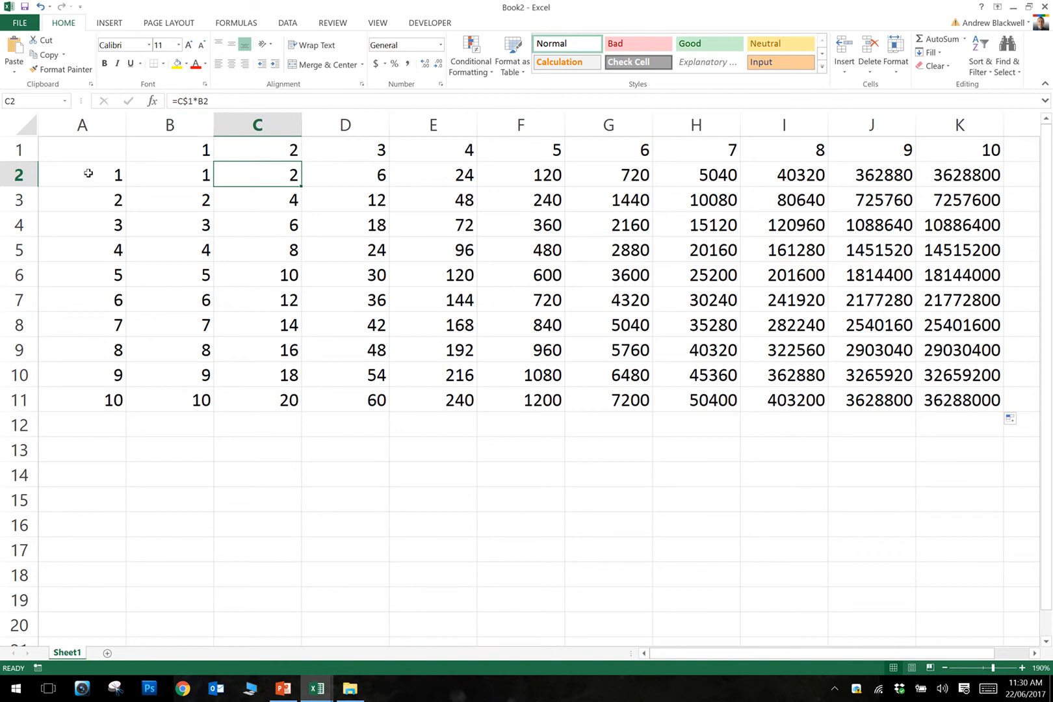
click(145, 173)
click(183, 149)
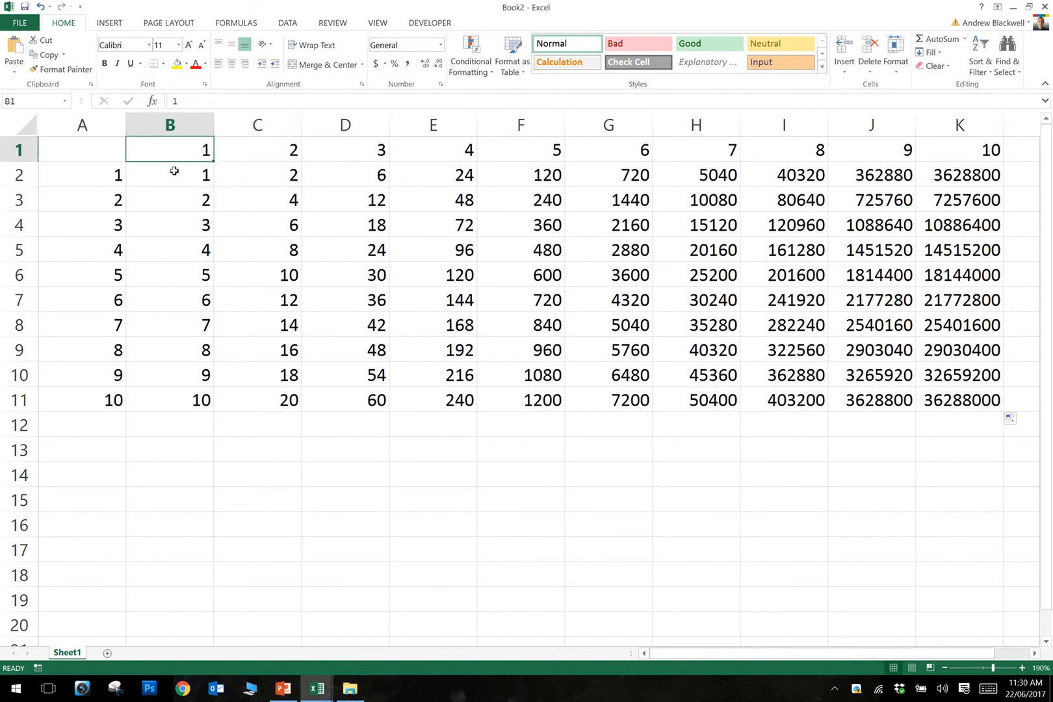
click(173, 172)
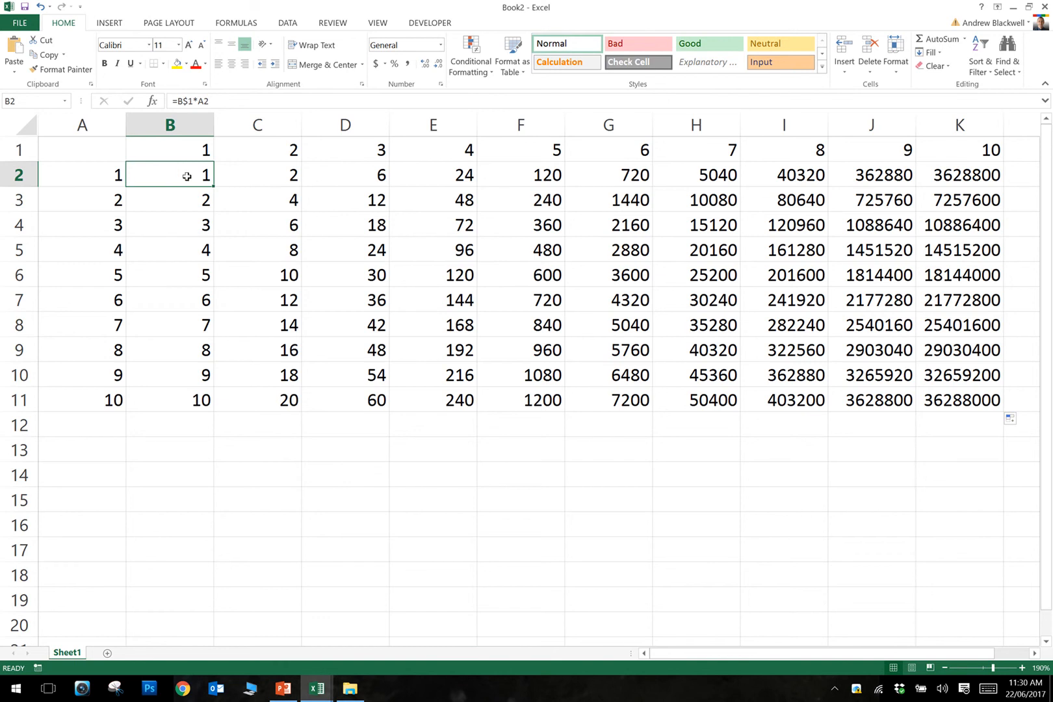
click(200, 102)
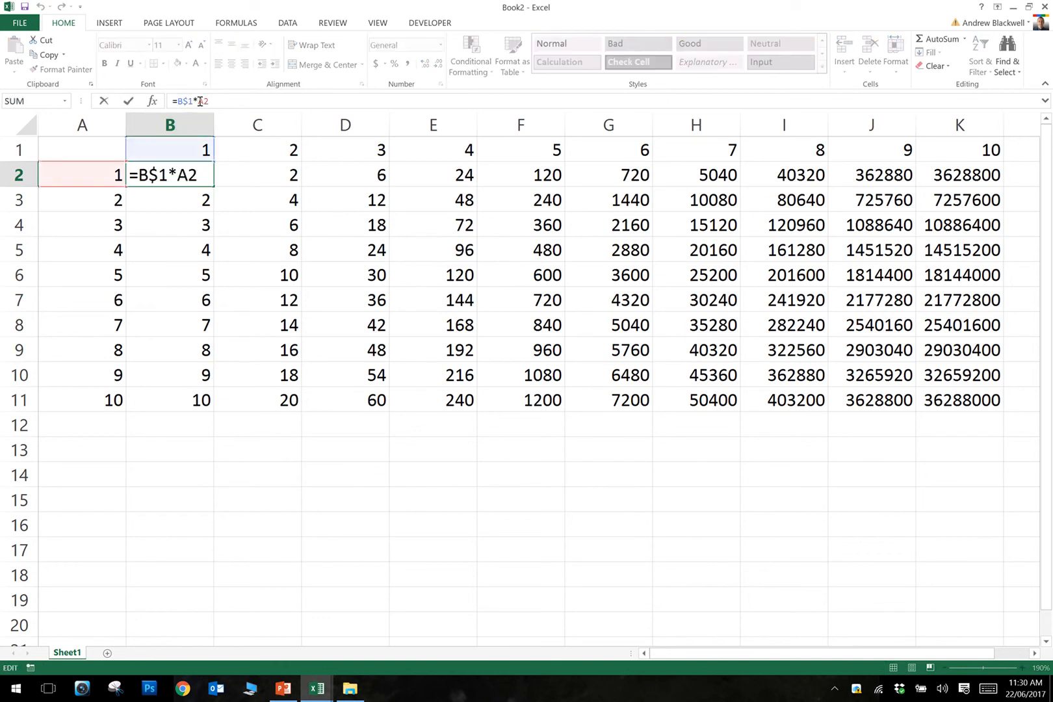
text($)
key(Return)
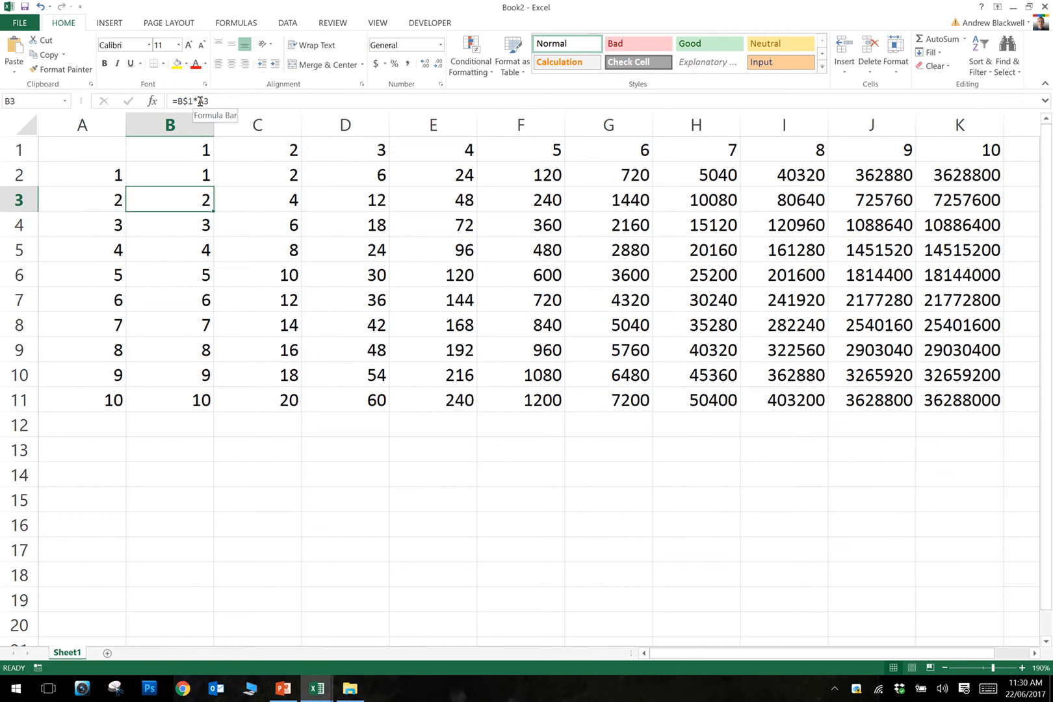
Fill the corrected B2 formula with both locked references down to row 11 and across to column K
click(183, 173)
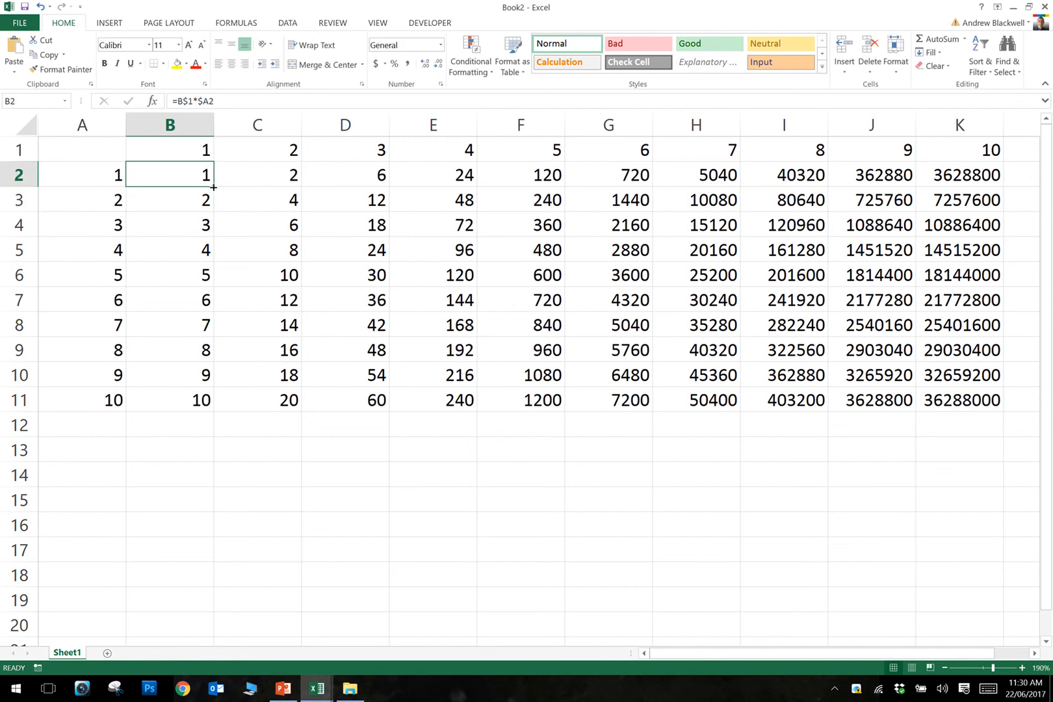
drag(213, 187, 216, 409)
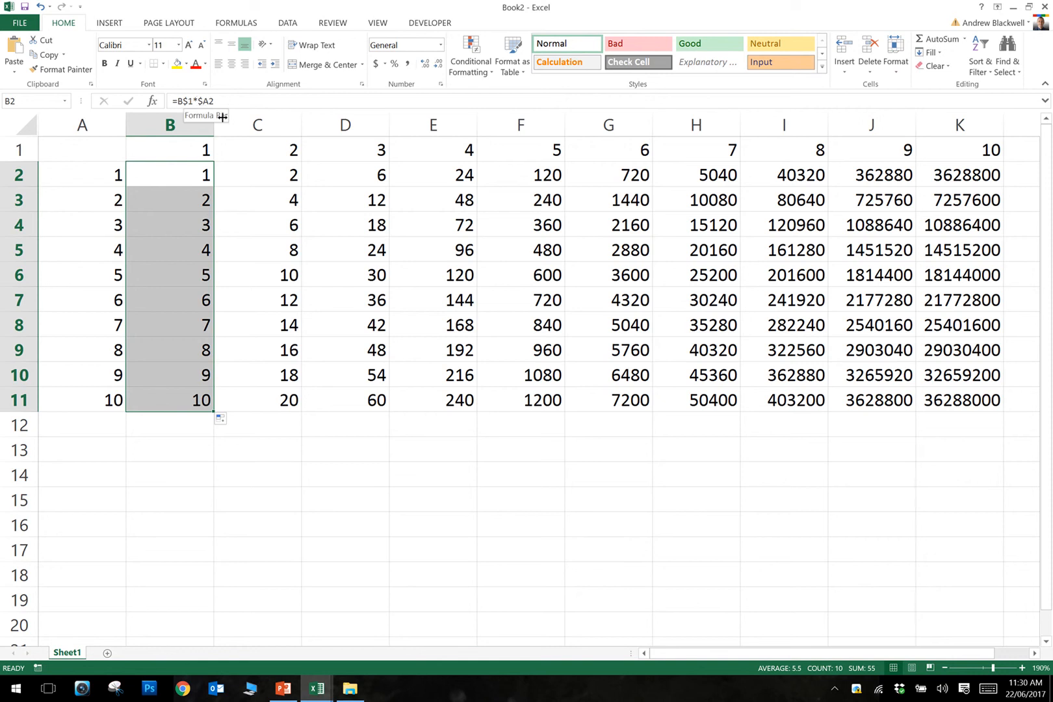
drag(212, 411, 975, 425)
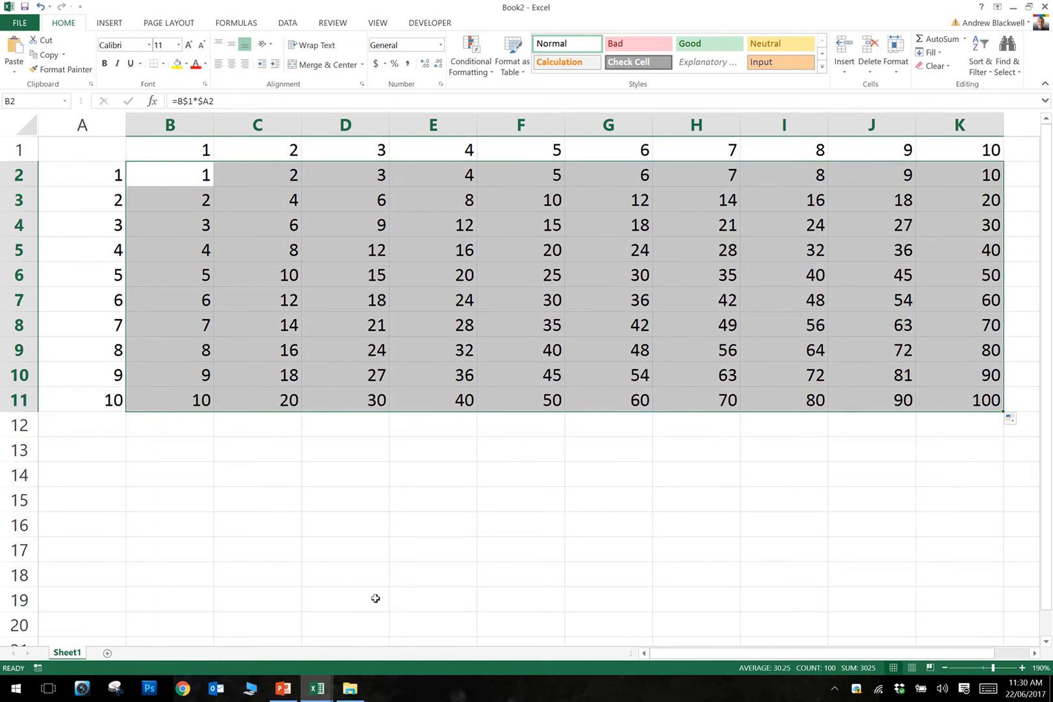
Enter the value 0.1 in cell B14 below the multiplication table
click(170, 474)
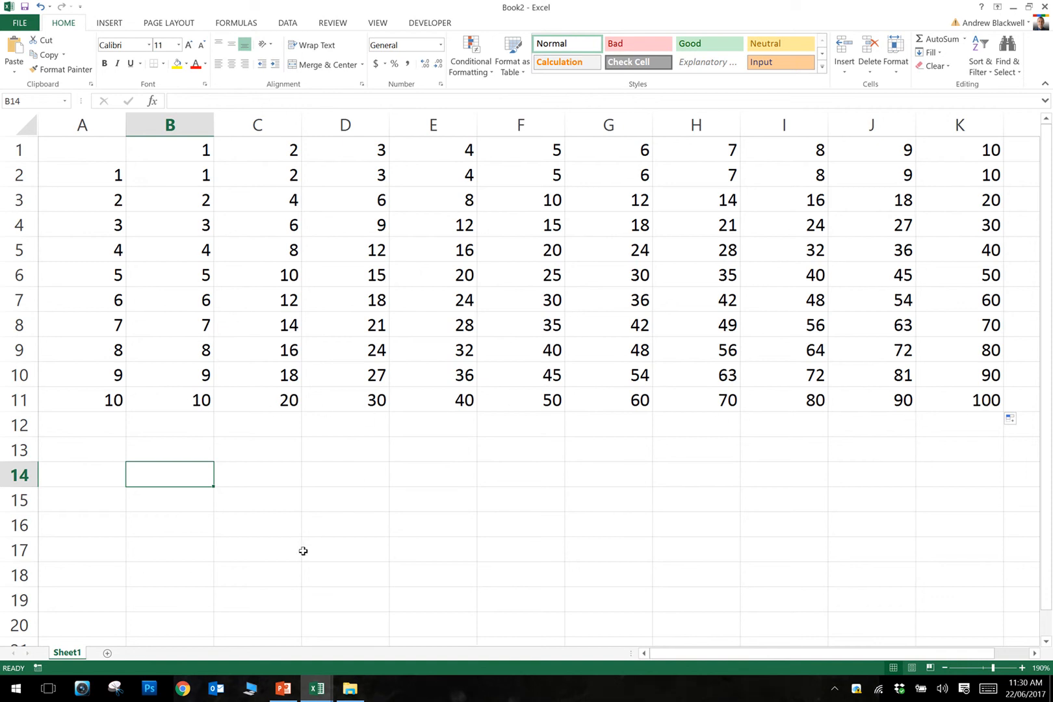
text(.1)
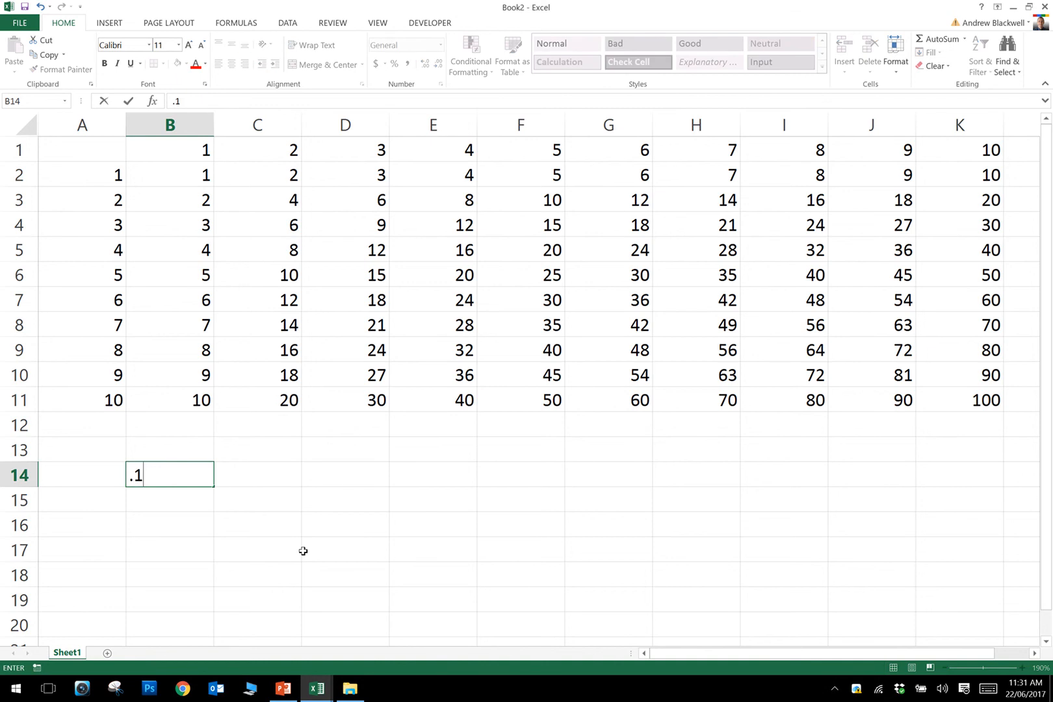
text(0)
key(Return)
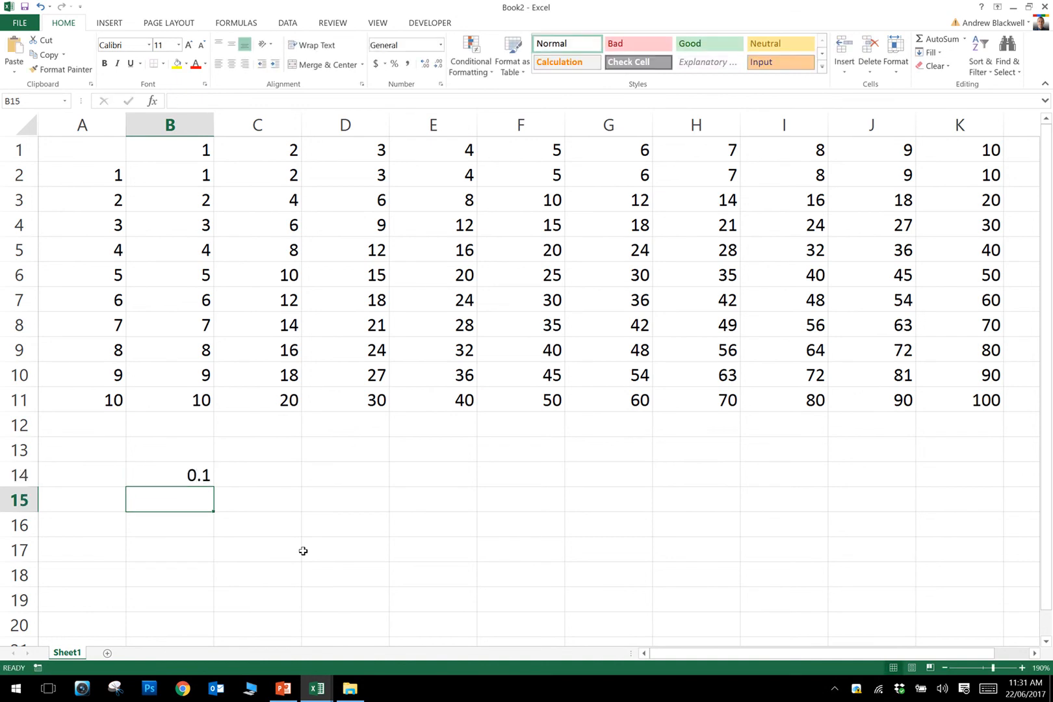
click(176, 473)
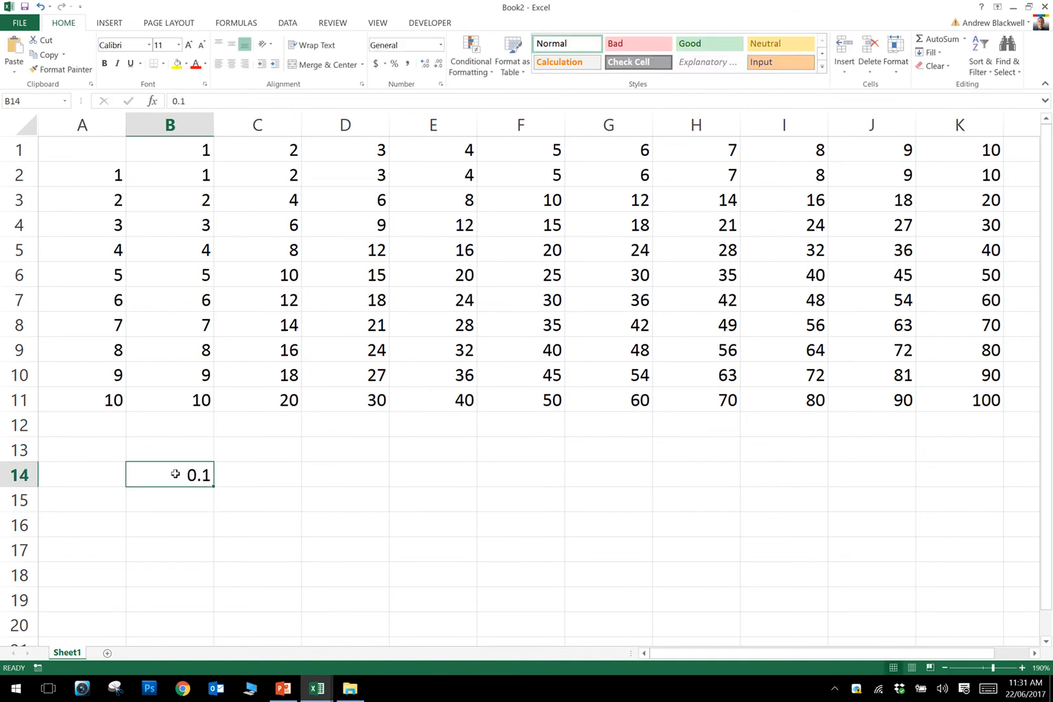
Enter the formula =B14*B11 in cell B12, directly below the multiplication table
click(187, 424)
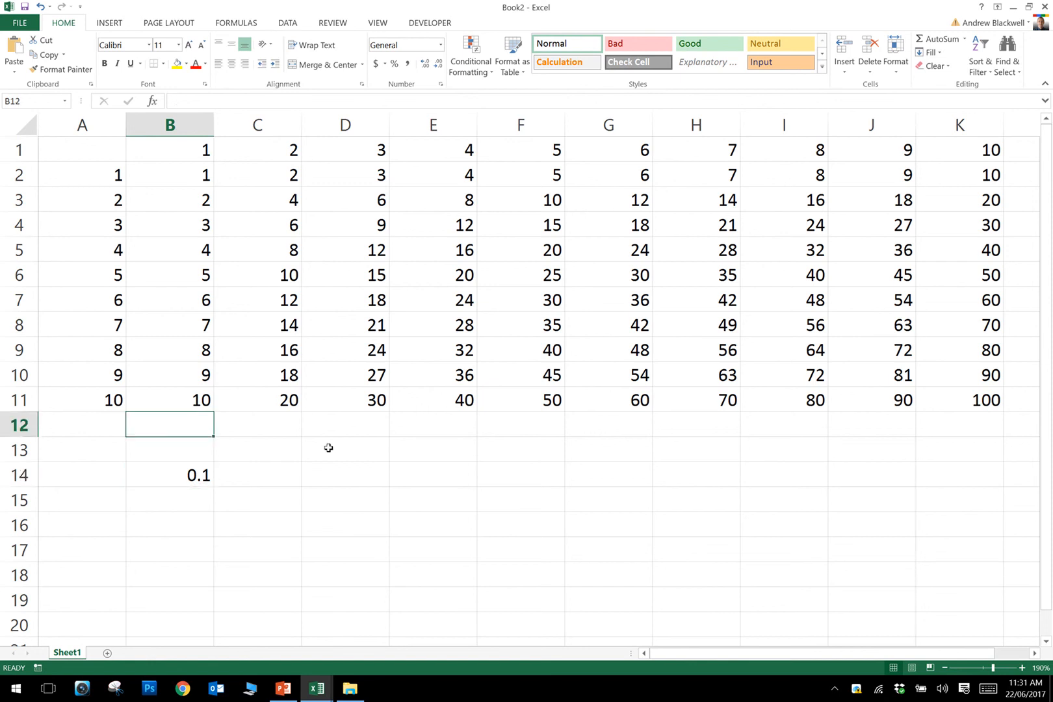
text(=)
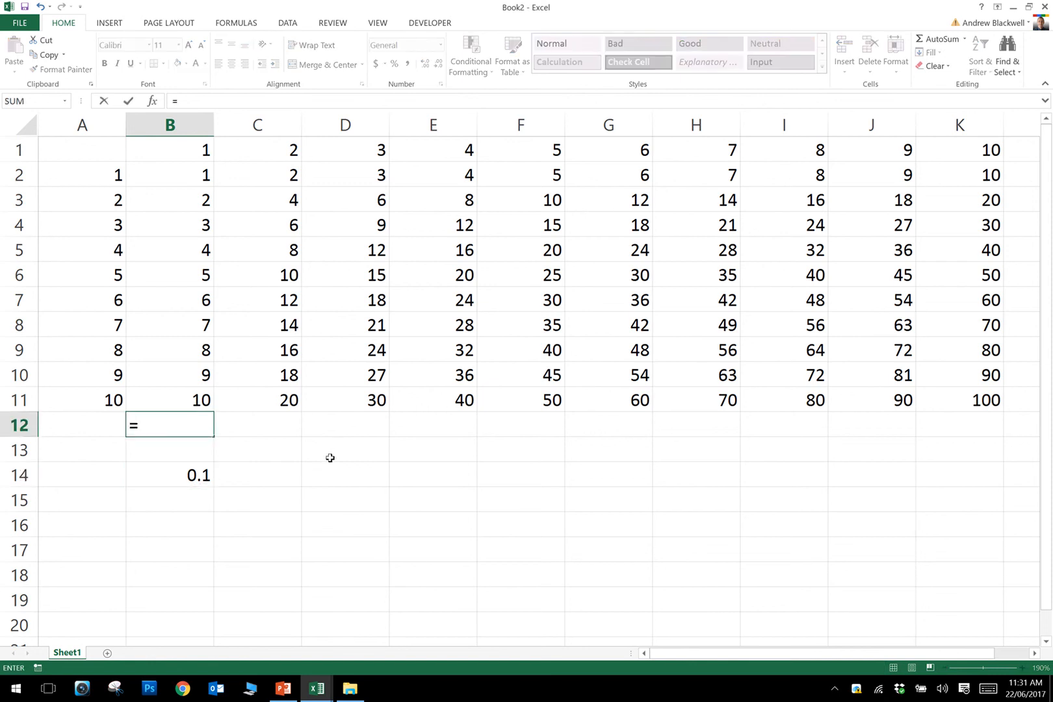
click(203, 478)
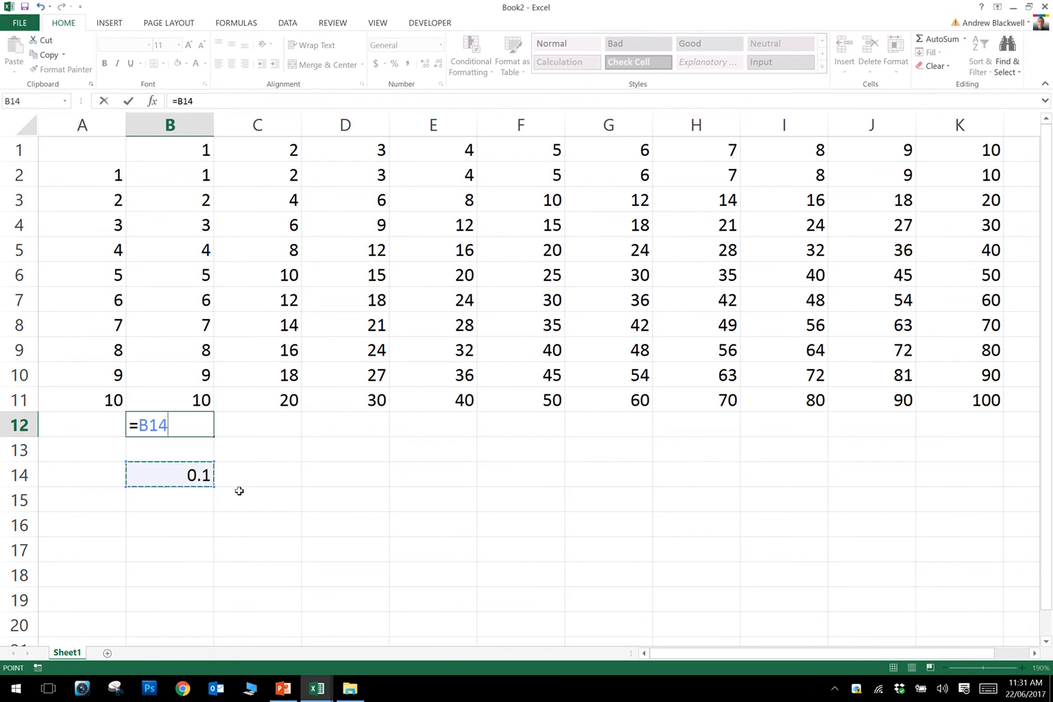
text(*)
click(190, 398)
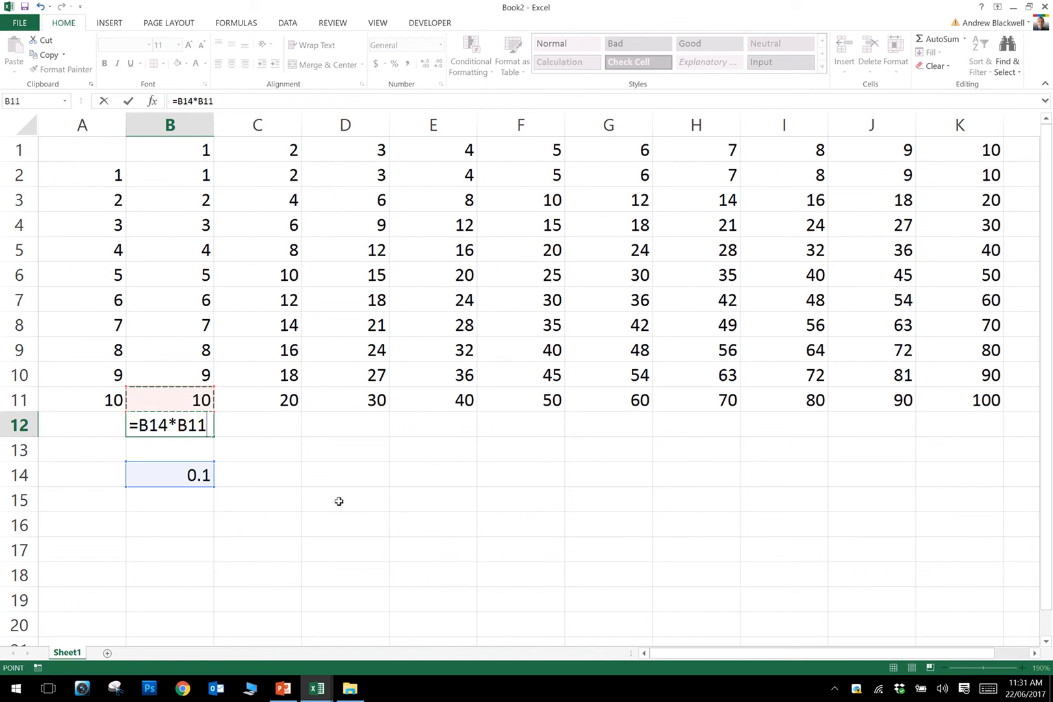
key(Return)
click(196, 421)
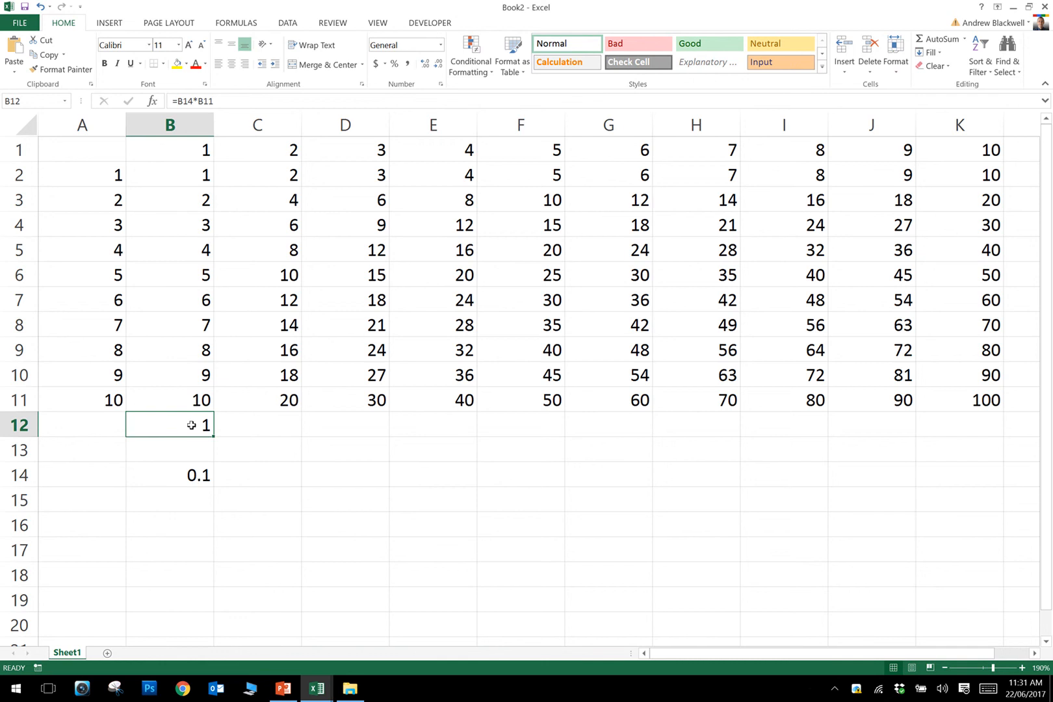
Change the multiplier in cell B14 to 1.1
click(197, 479)
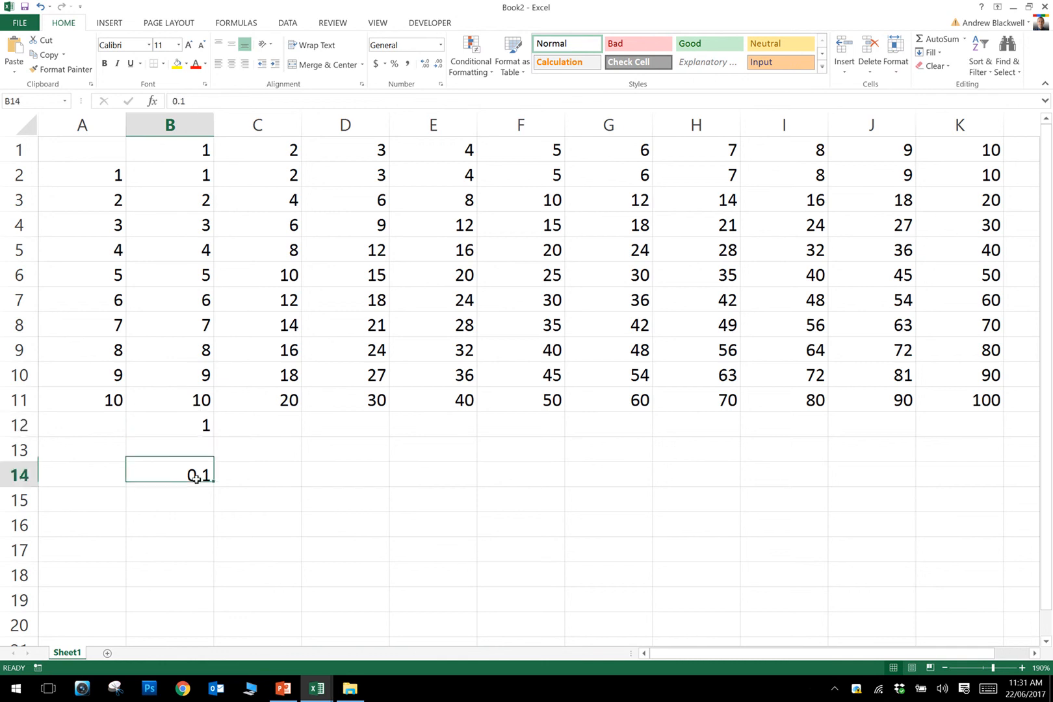
click(177, 102)
key(BackSpace)
text(1)
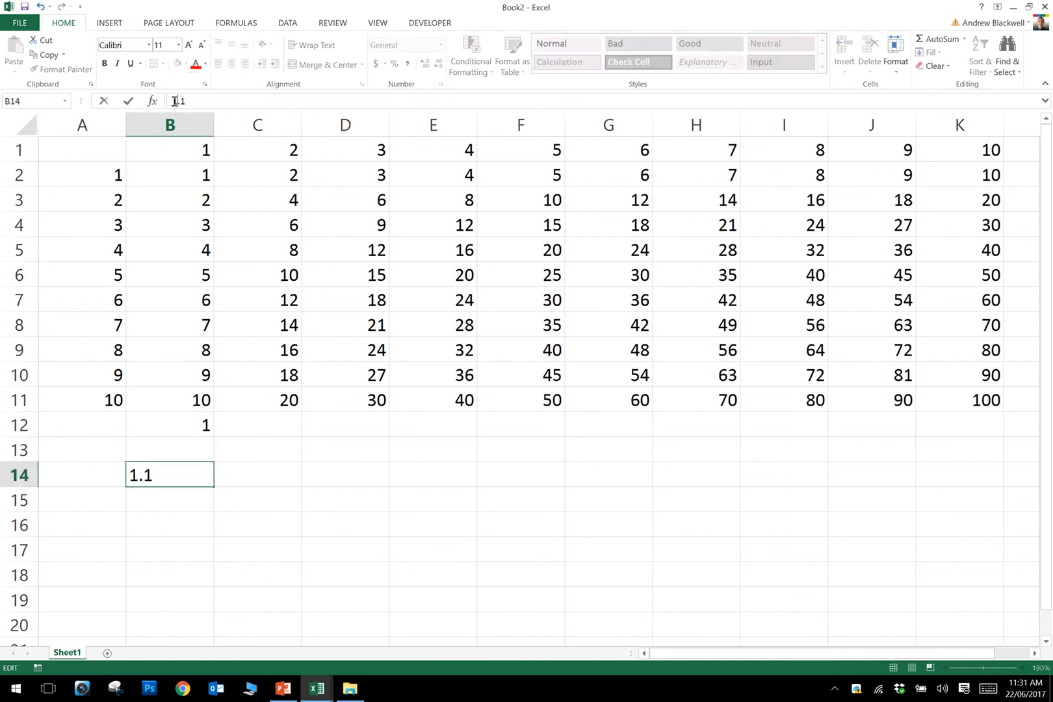
key(Return)
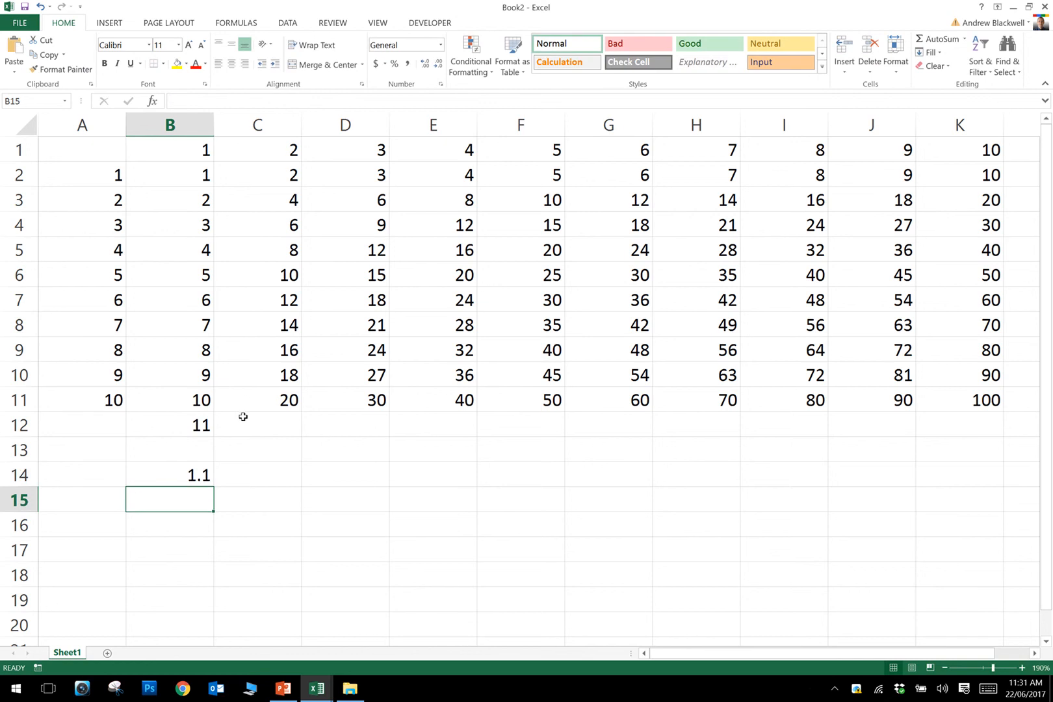
Try filling B12's relative formula across row 12 to column K, and check the row 14 cells it refers to
click(199, 424)
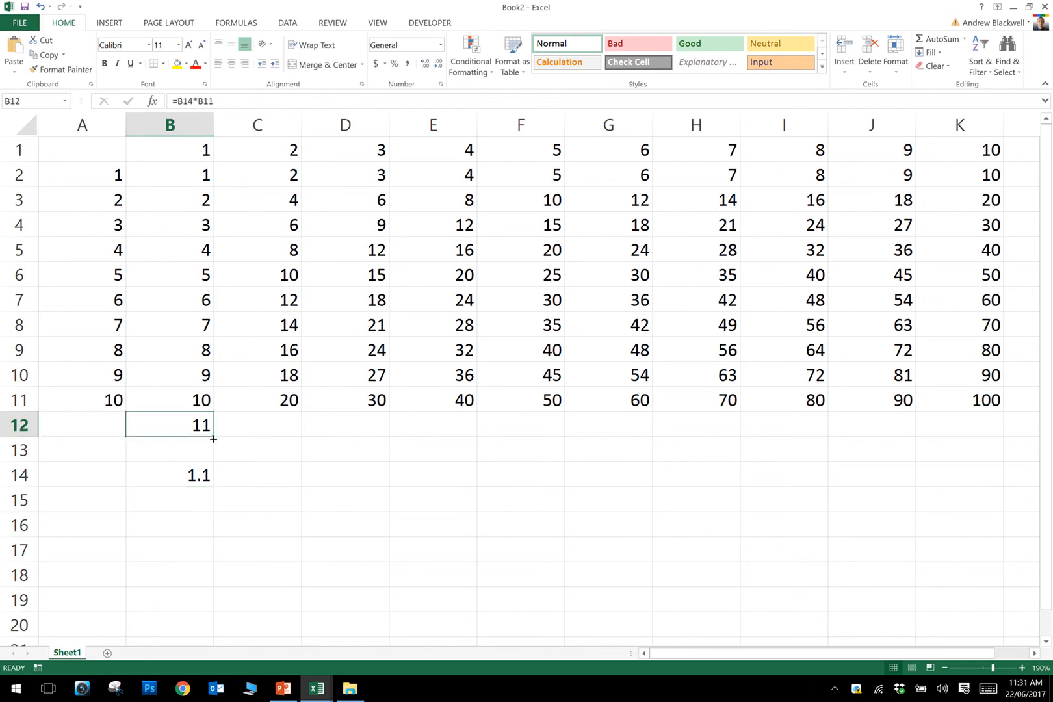
drag(213, 439, 1005, 442)
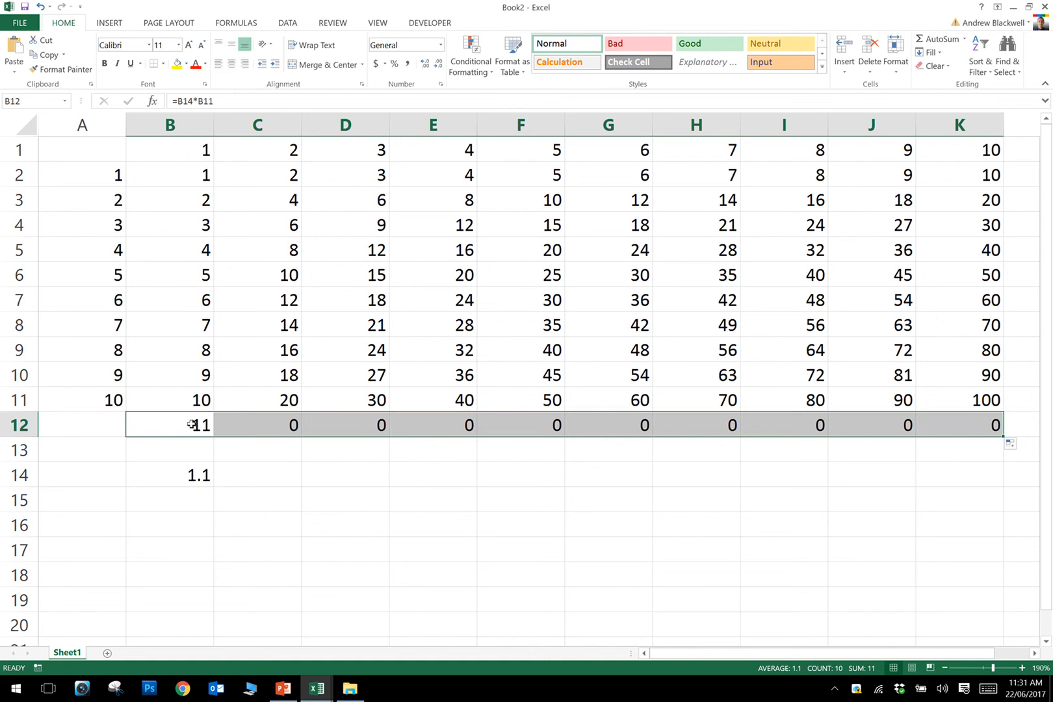
click(270, 473)
click(338, 476)
click(428, 475)
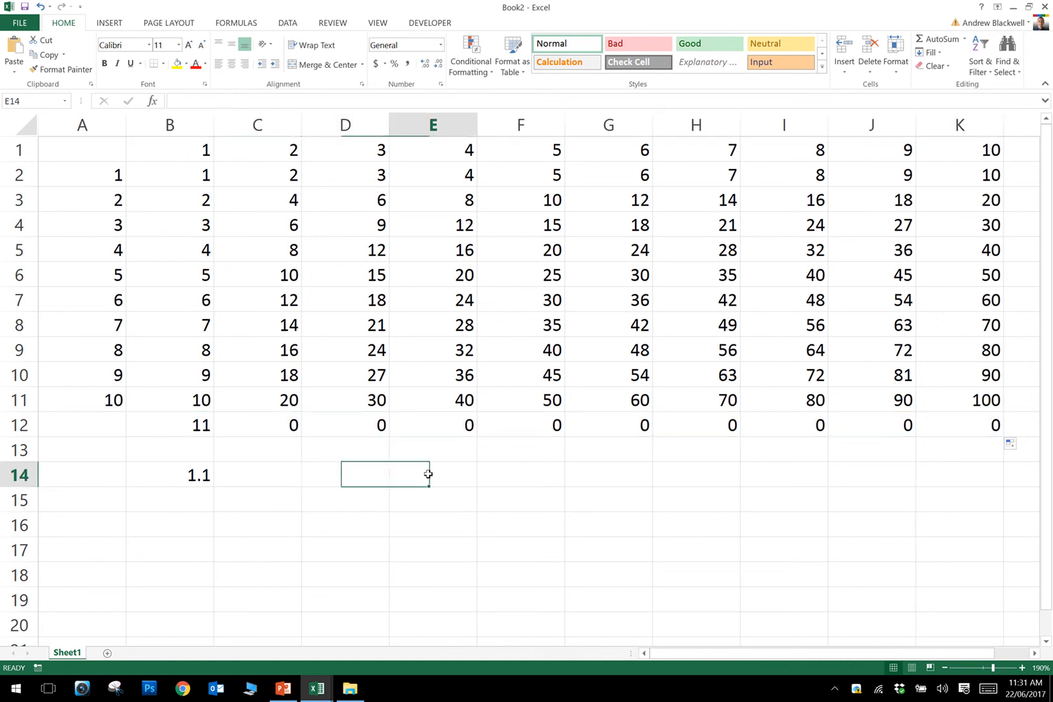
click(535, 476)
click(606, 482)
click(166, 472)
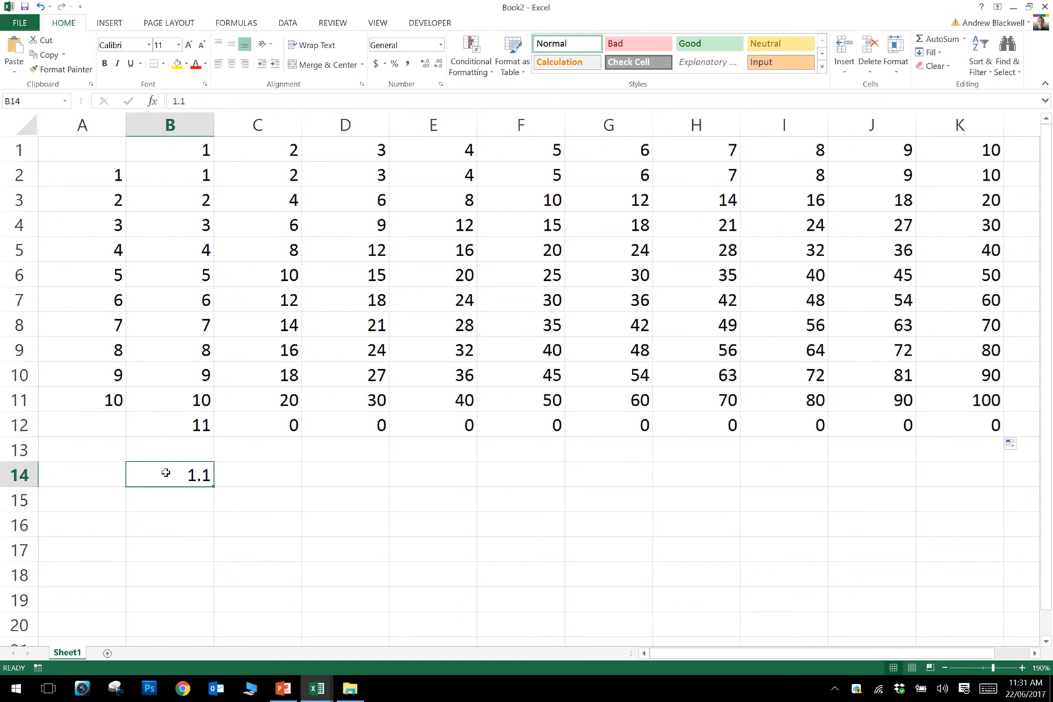
Make the B14 reference in B12 absolute, giving =$B$14*B11, and fill the formula across row 12 to column K
click(167, 429)
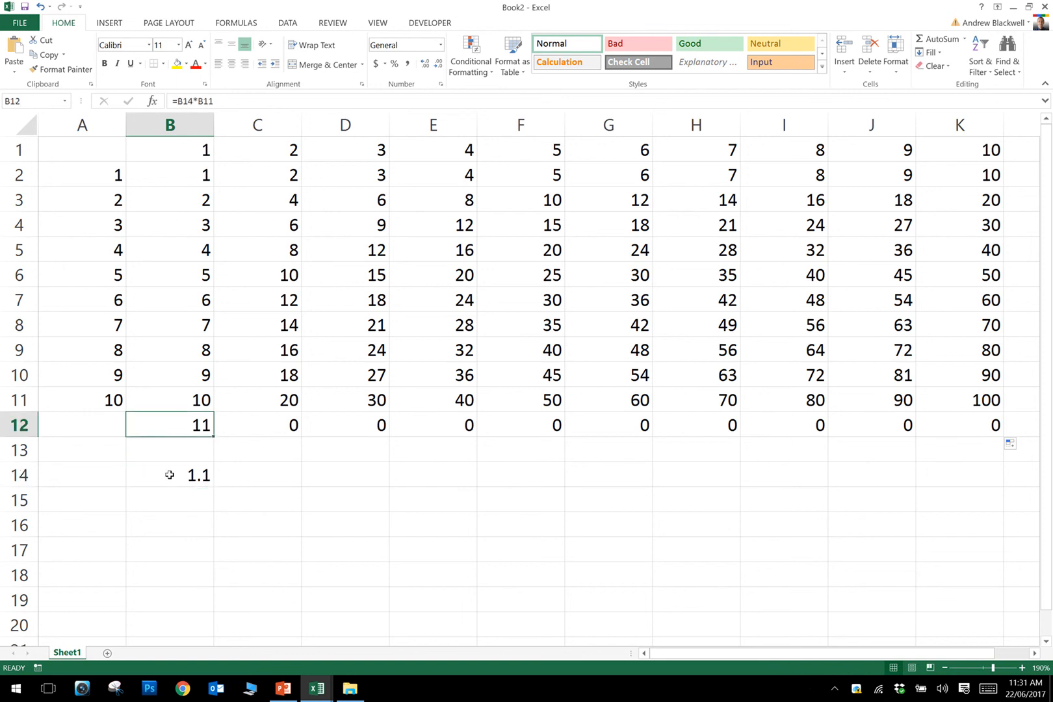
click(183, 100)
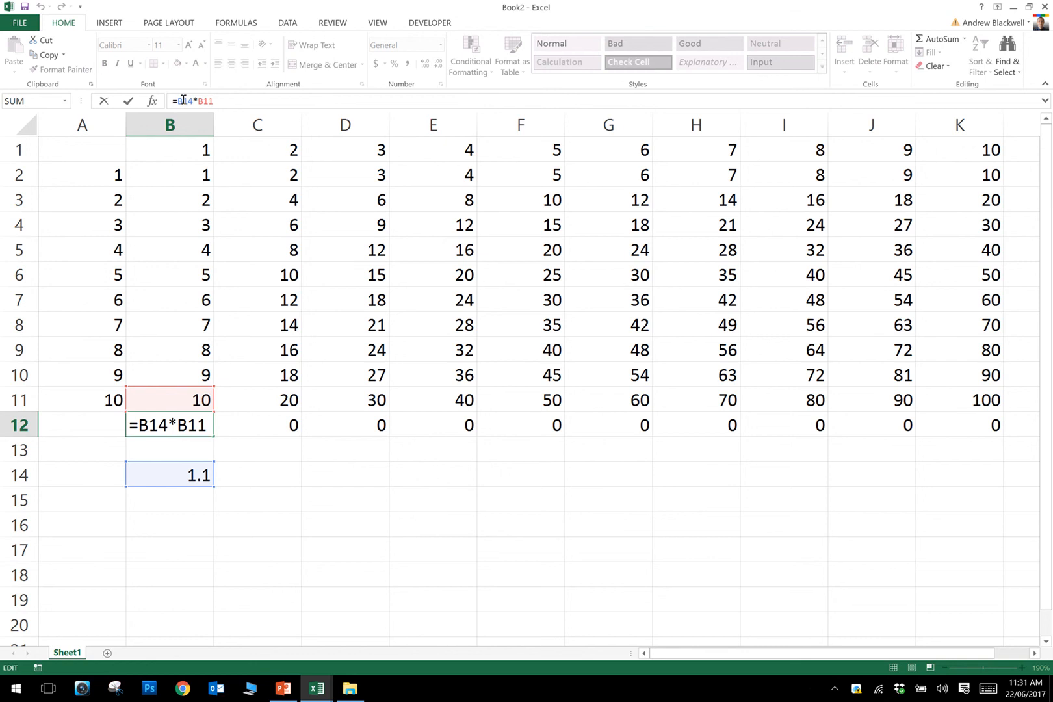
key(XF86AudioMute)
key(F4)
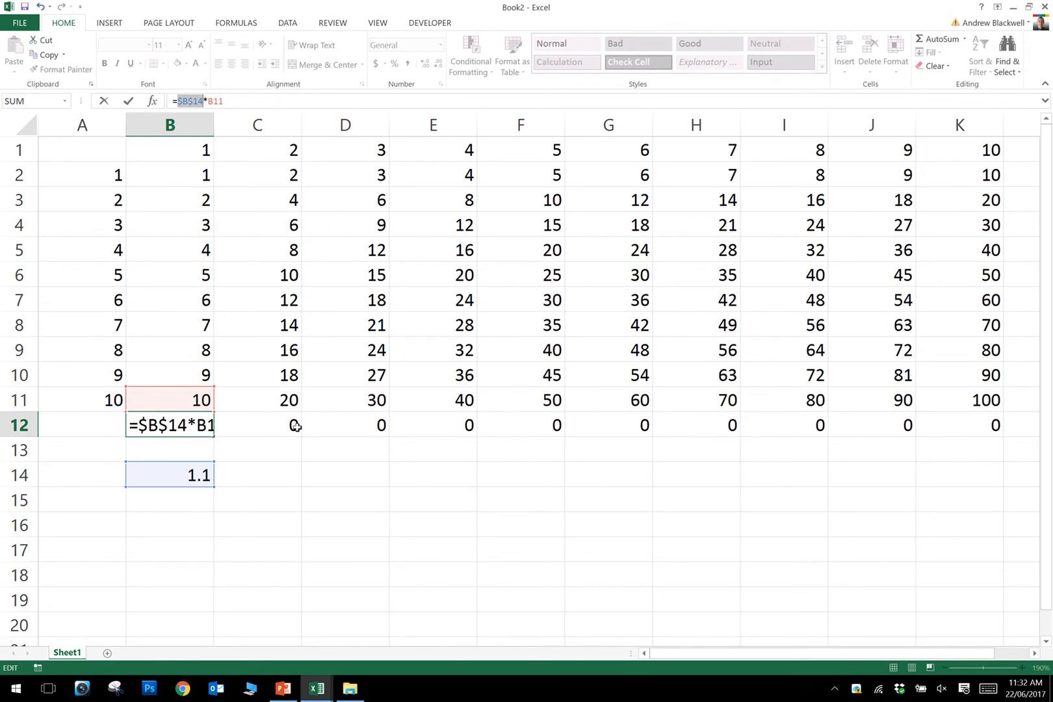
key(Return)
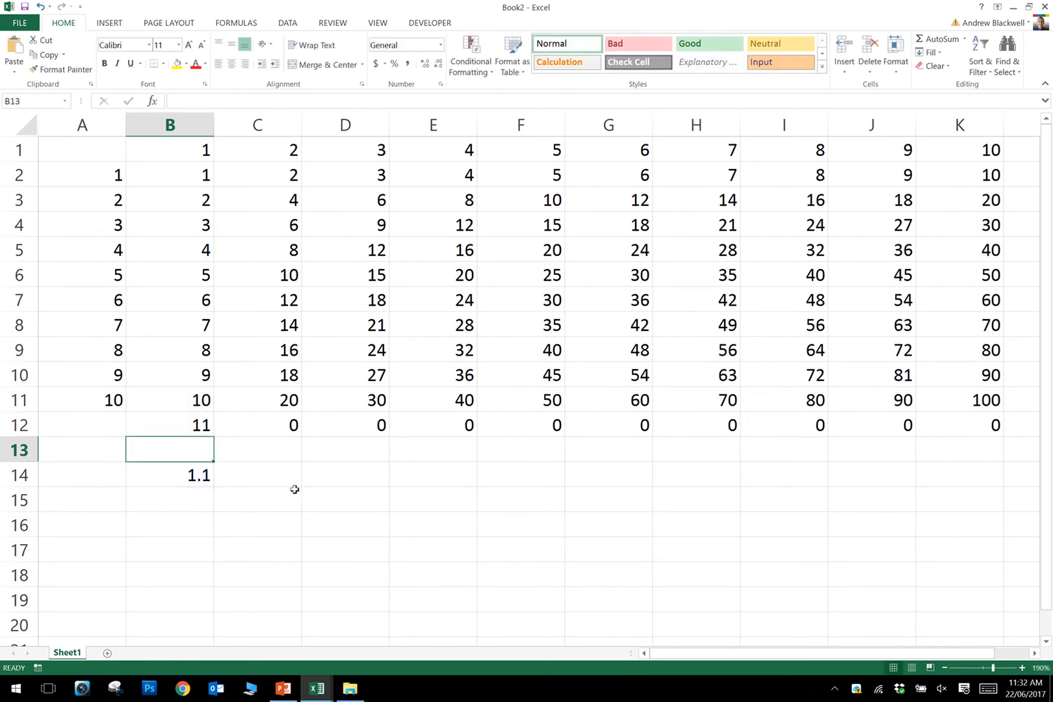
click(194, 427)
drag(214, 435, 976, 425)
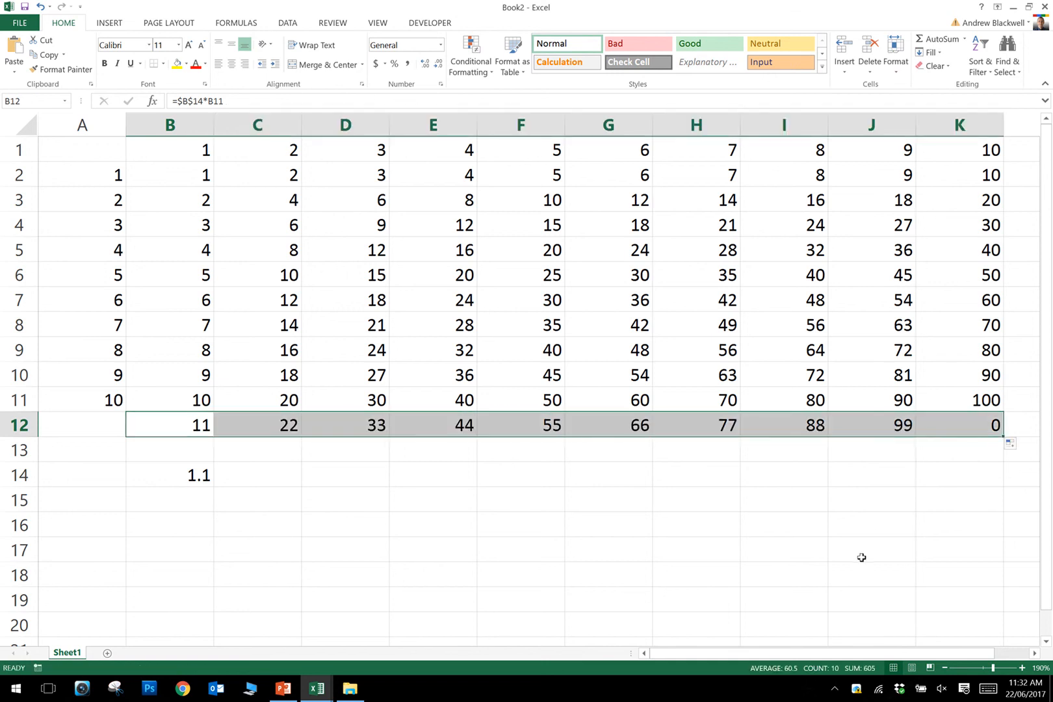